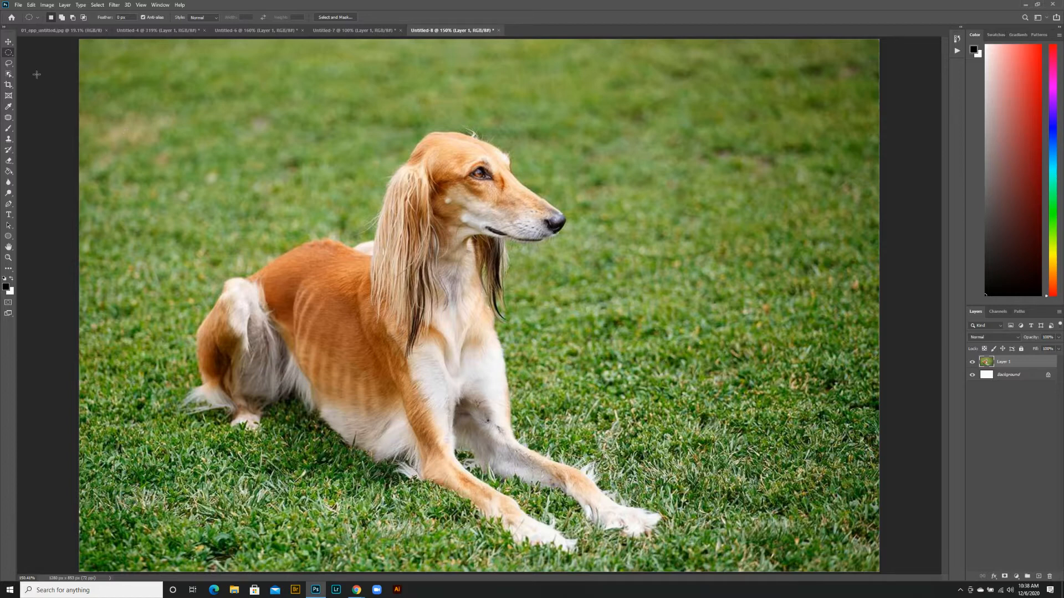
pyautogui.click(9, 54)
pyautogui.click(25, 53)
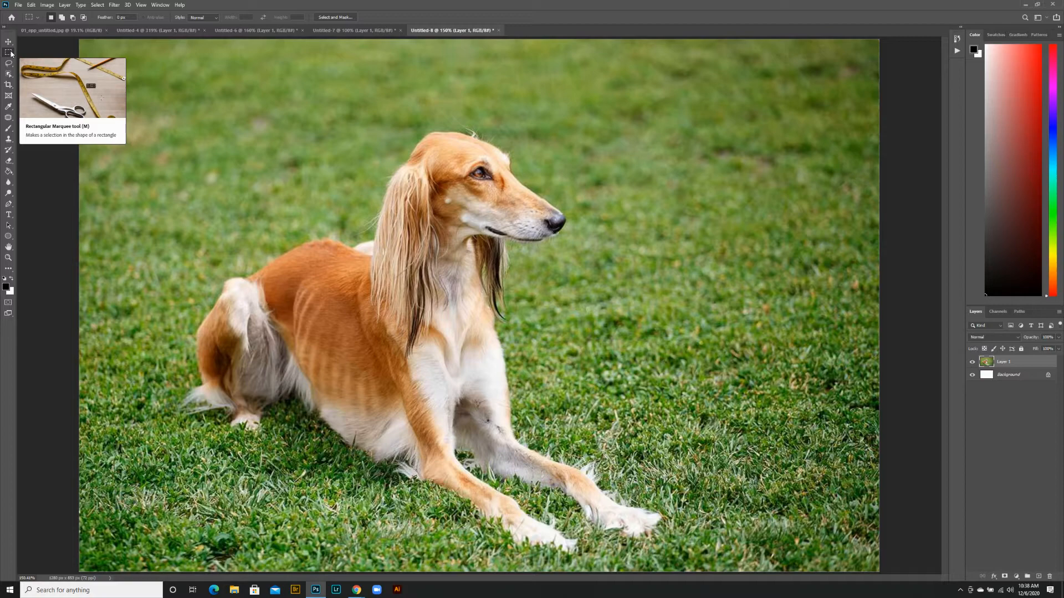
pyautogui.click(8, 258)
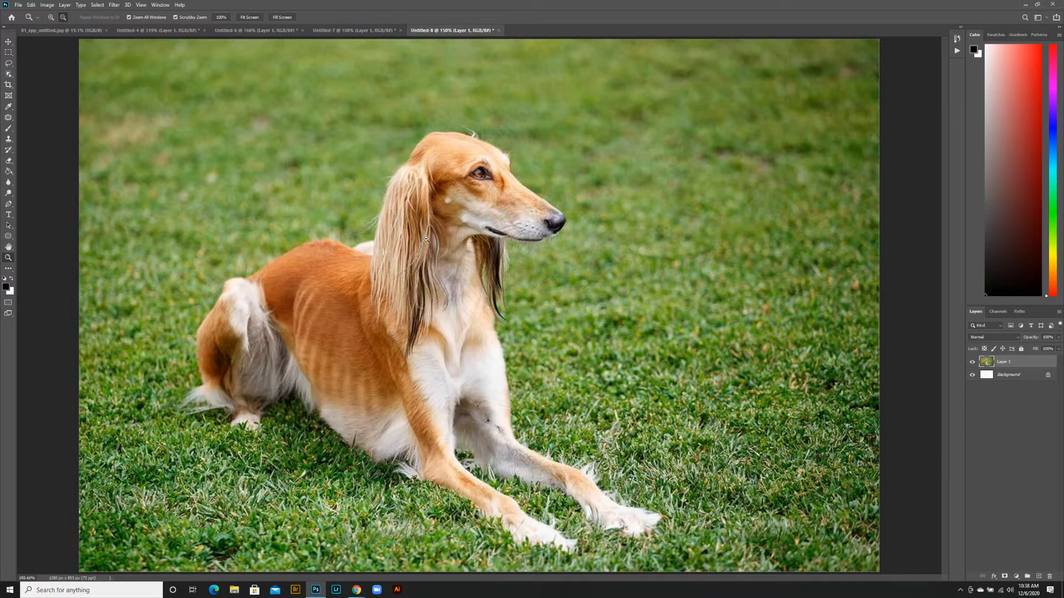
pyautogui.moveTo(375, 251); pyautogui.dragTo(425, 220)
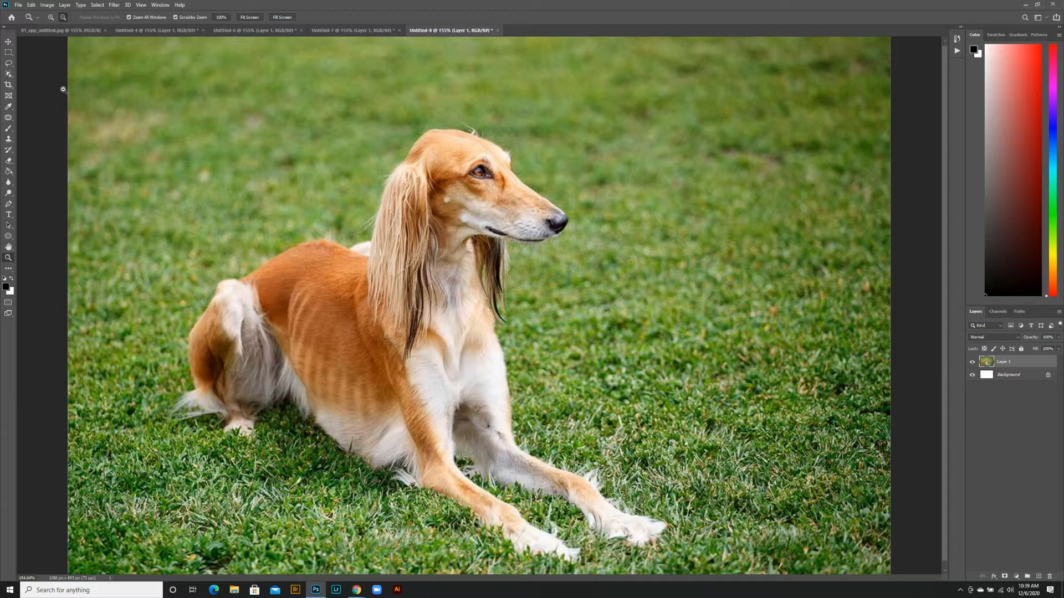
pyautogui.click(9, 53)
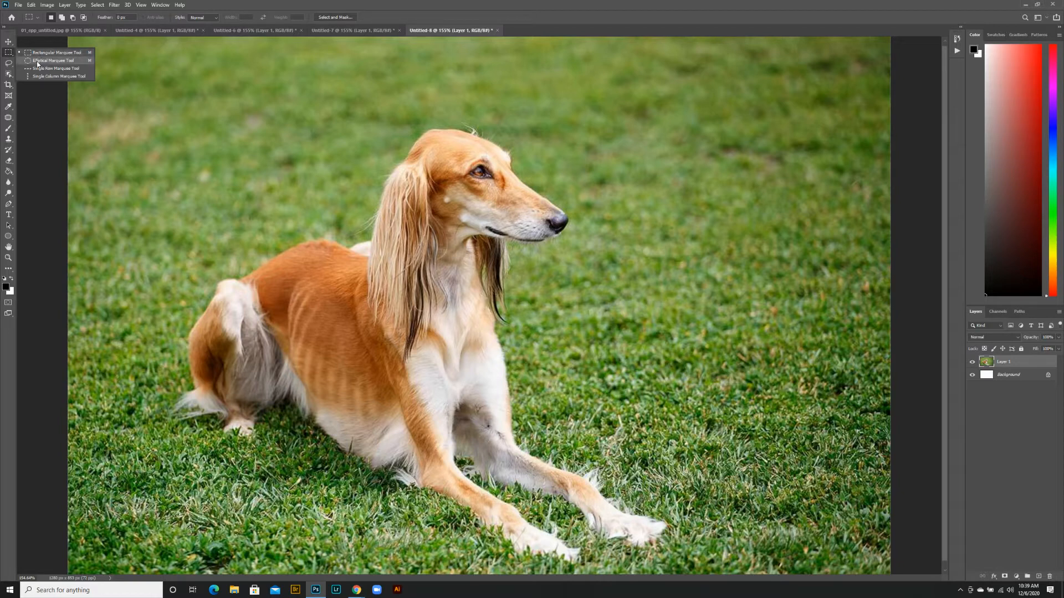
pyautogui.click(38, 55)
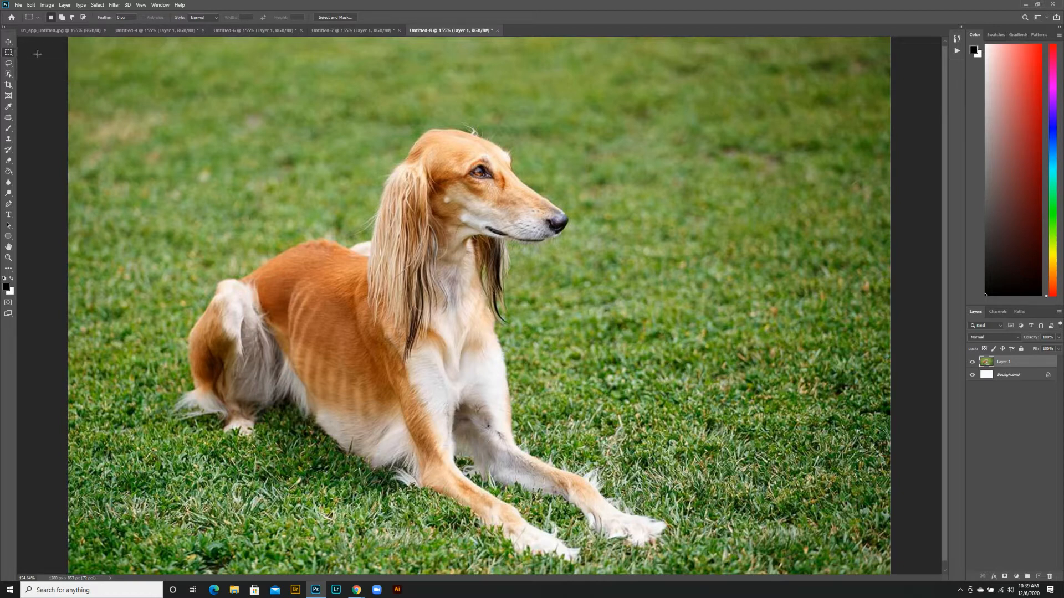
pyautogui.click(9, 64)
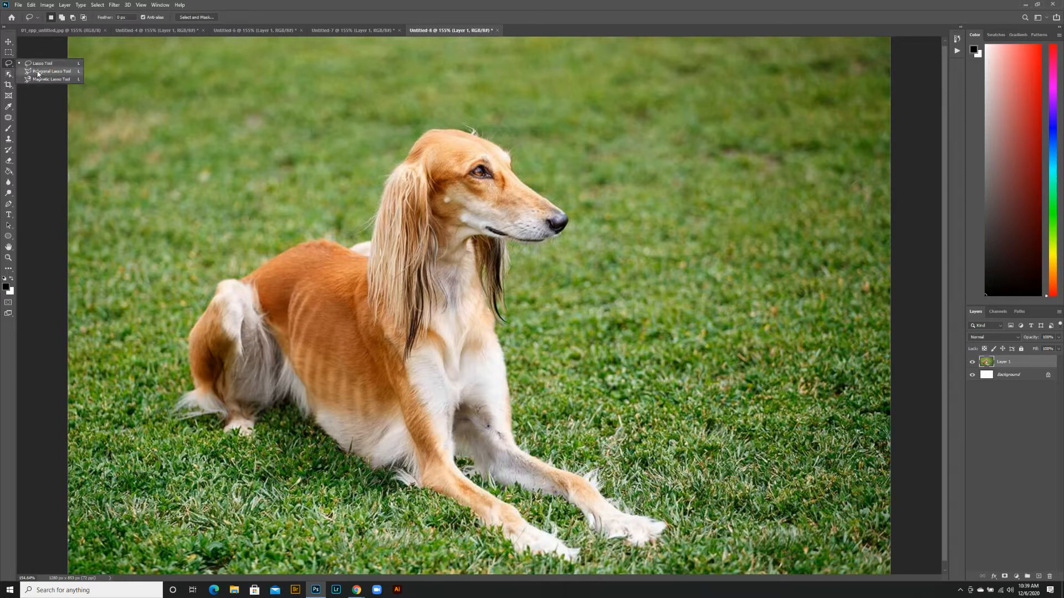
pyautogui.click(10, 76)
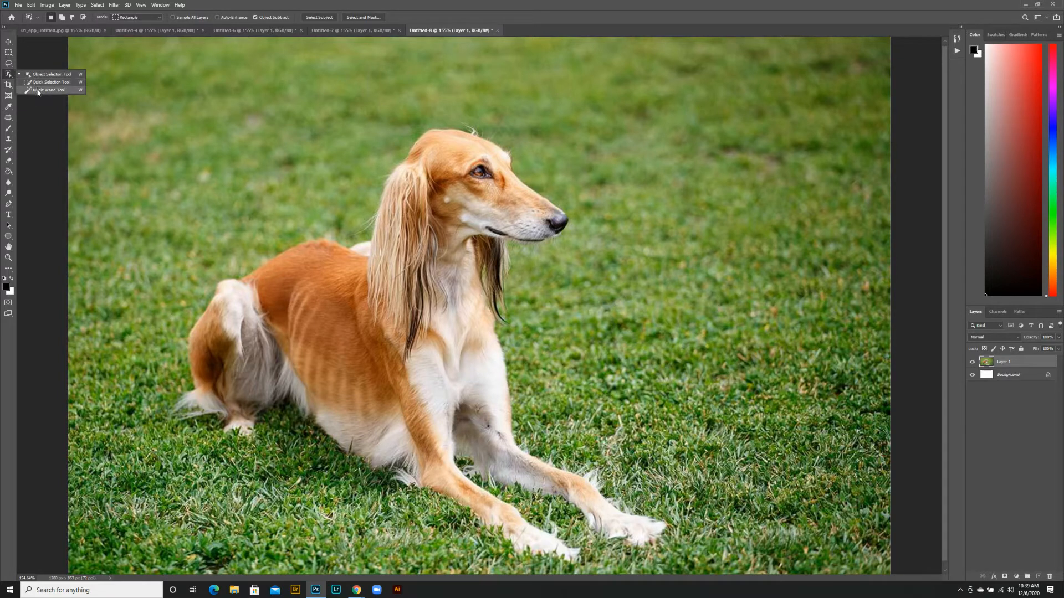
pyautogui.click(38, 91)
# Try deleting a rectangular marquee area over the dog's face and chest, and undo the deletion
pyautogui.click(11, 53)
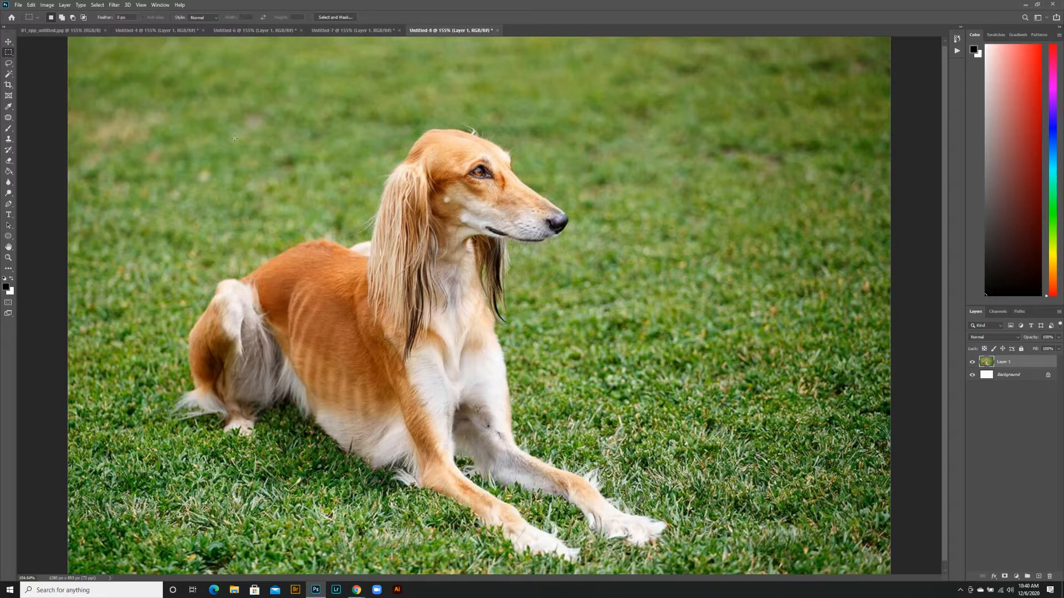
pyautogui.moveTo(230, 131); pyautogui.dragTo(597, 326)
pyautogui.moveTo(759, 170); pyautogui.dragTo(659, 520)
pyautogui.moveTo(392, 162); pyautogui.dragTo(641, 442)
pyautogui.press('Delete')
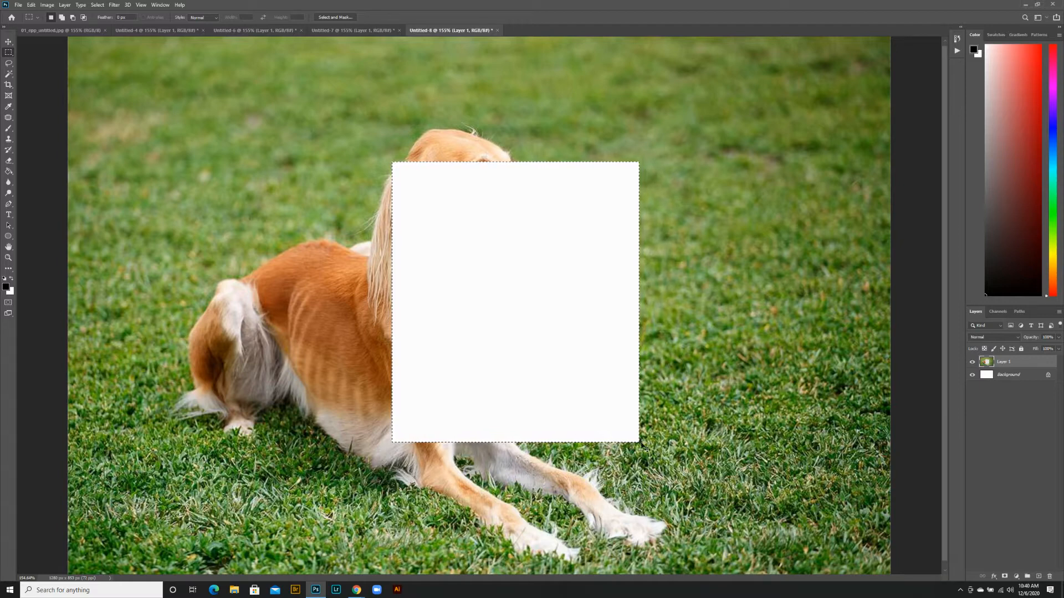
pyautogui.hotkey('ctrl', 'z')
pyautogui.hotkey('ctrl', 'z')
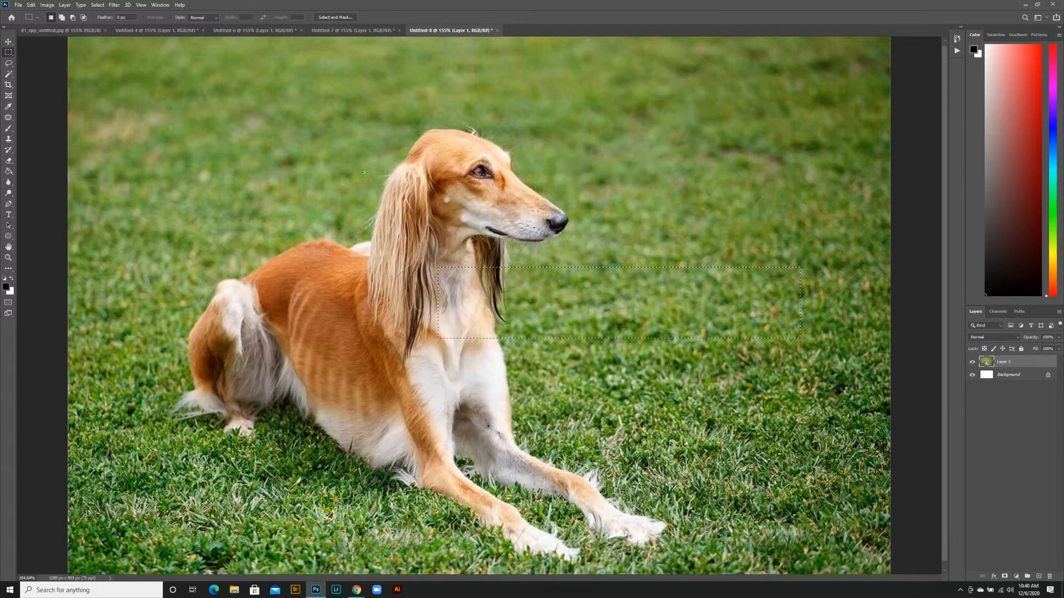
# Try deleting a square marquee area that encloses the dog's head and chest, and undo the deletion
pyautogui.moveTo(334, 136); pyautogui.dragTo(467, 483)
pyautogui.moveTo(581, 236); pyautogui.dragTo(822, 370)
pyautogui.moveTo(707, 125); pyautogui.dragTo(222, 441)
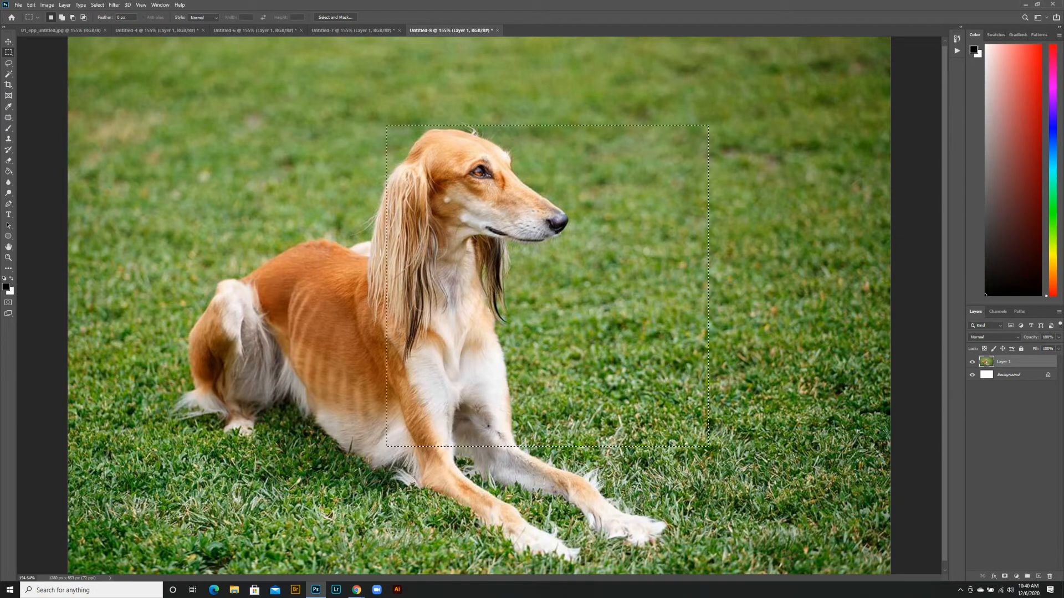
pyautogui.press('Delete')
pyautogui.hotkey('ctrl', 'z')
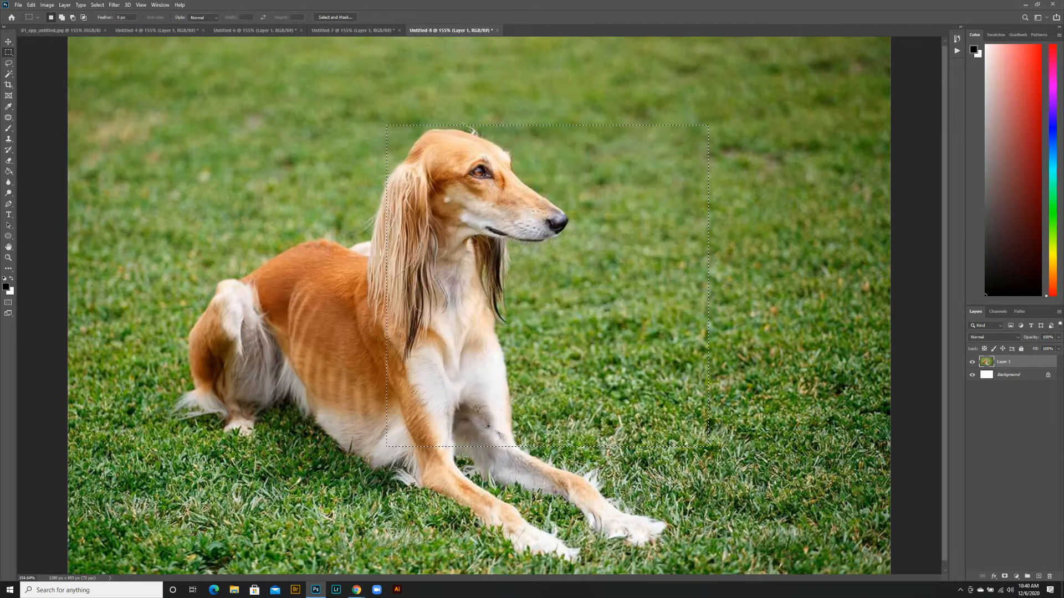
# Draw several elliptical selections over the dog and the grass with the Elliptical Marquee tool
pyautogui.rightClick(8, 52)
pyautogui.click(34, 62)
pyautogui.moveTo(269, 109)
pyautogui.mouseDown()
pyautogui.moveTo(313, 108)
pyautogui.moveTo(710, 227)
pyautogui.mouseUp()
pyautogui.moveTo(250, 160); pyautogui.dragTo(475, 509)
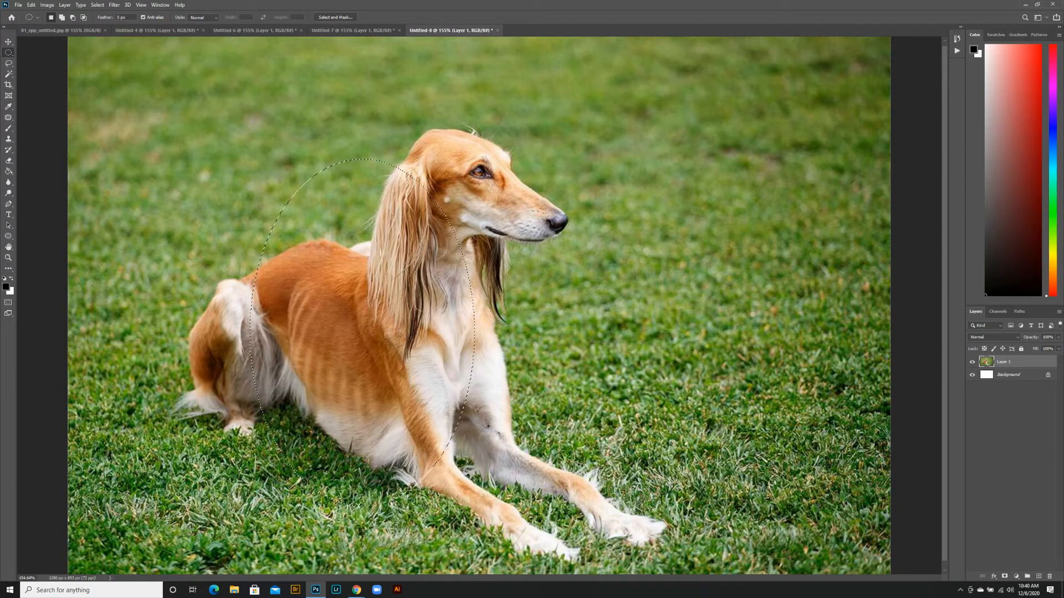
pyautogui.moveTo(598, 145); pyautogui.dragTo(837, 424)
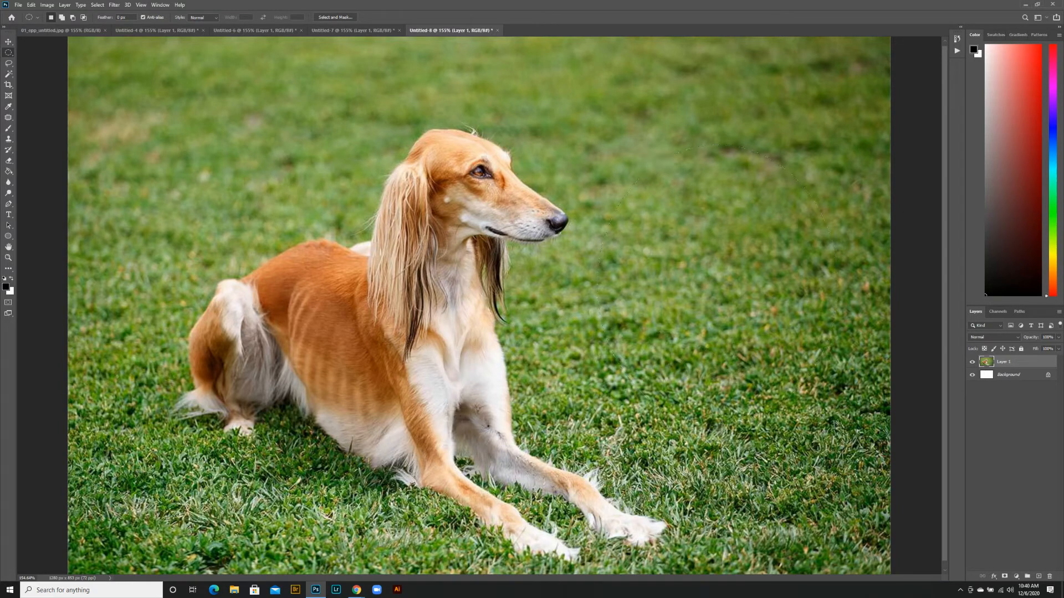
# Try deleting a perfectly circular area around the dog's head and chest, undo the deletion and deselect
pyautogui.click(346, 128)
pyautogui.moveTo(313, 98); pyautogui.dragTo(706, 476)
pyautogui.press('Delete')
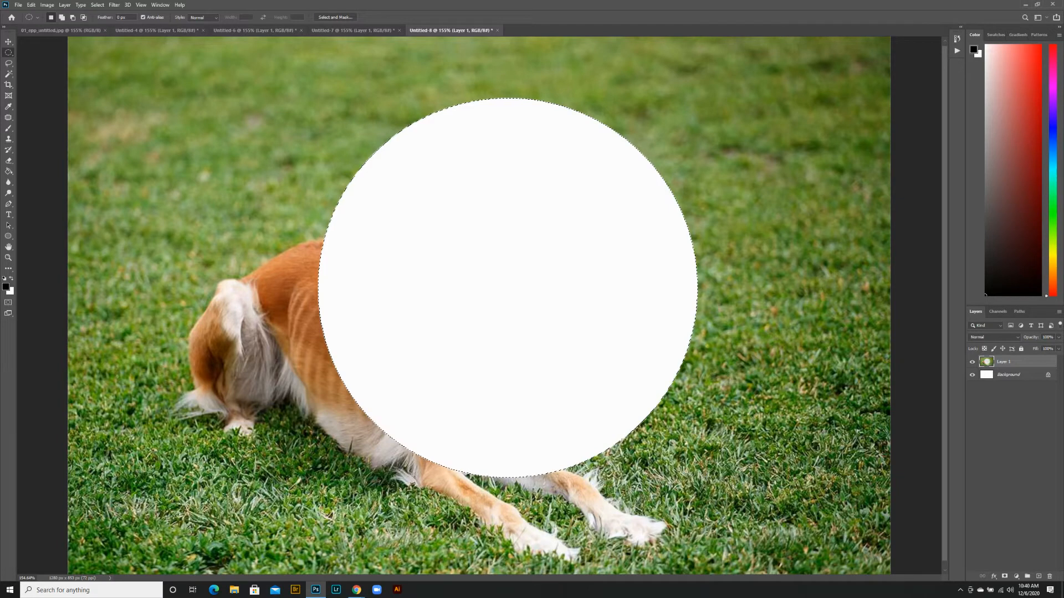
pyautogui.hotkey('ctrl', 'z')
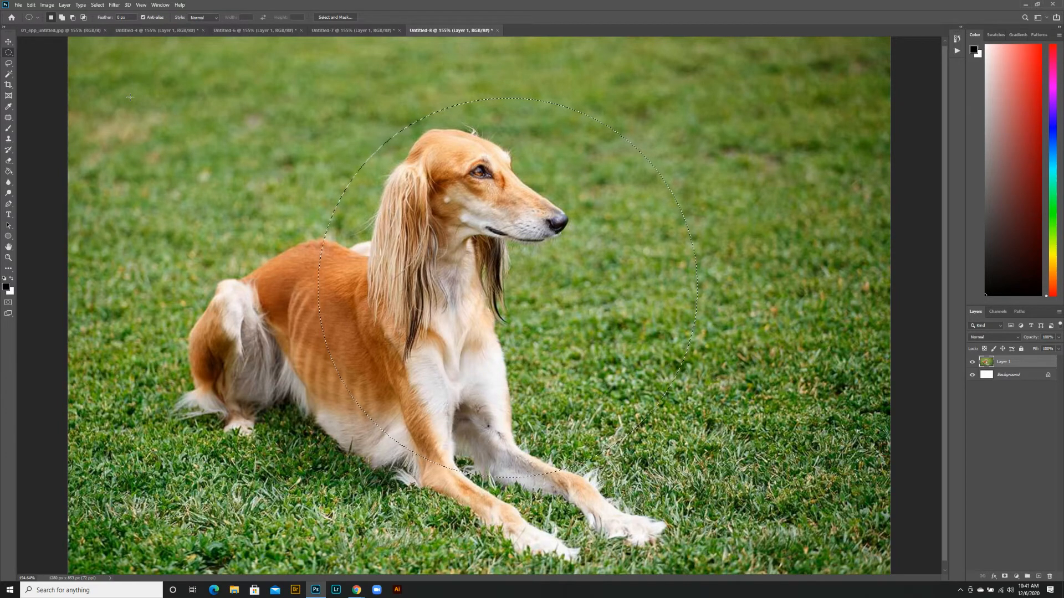
pyautogui.click(103, 6)
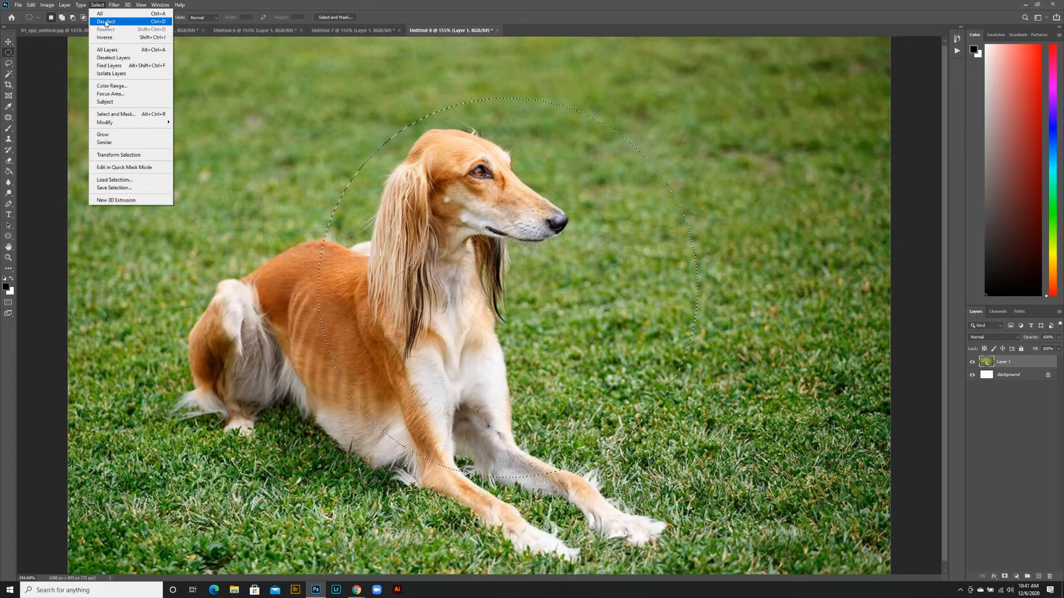
pyautogui.click(105, 23)
# Draw a wide and a tall elliptical selection over the dog, clearing each one
pyautogui.moveTo(217, 91)
pyautogui.mouseDown()
pyautogui.moveTo(553, 281)
pyautogui.moveTo(580, 328)
pyautogui.mouseUp()
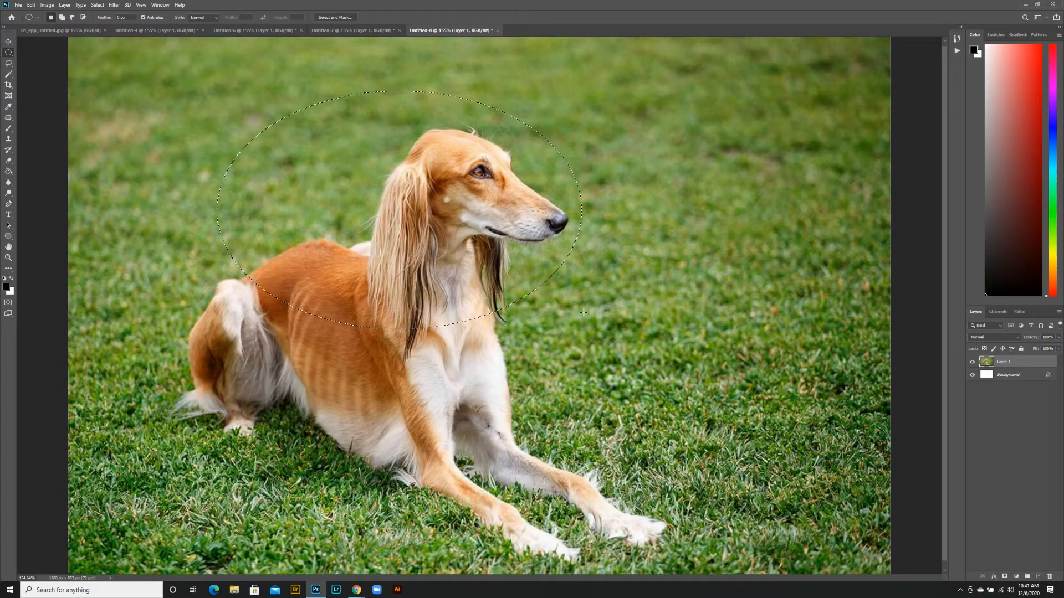
pyautogui.click(583, 315)
pyautogui.moveTo(243, 96); pyautogui.dragTo(492, 493)
pyautogui.click(712, 442)
# Try deleting the dog by tracing its outline freehand with the Lasso tool, undo the deletion and deselect
pyautogui.click(9, 64)
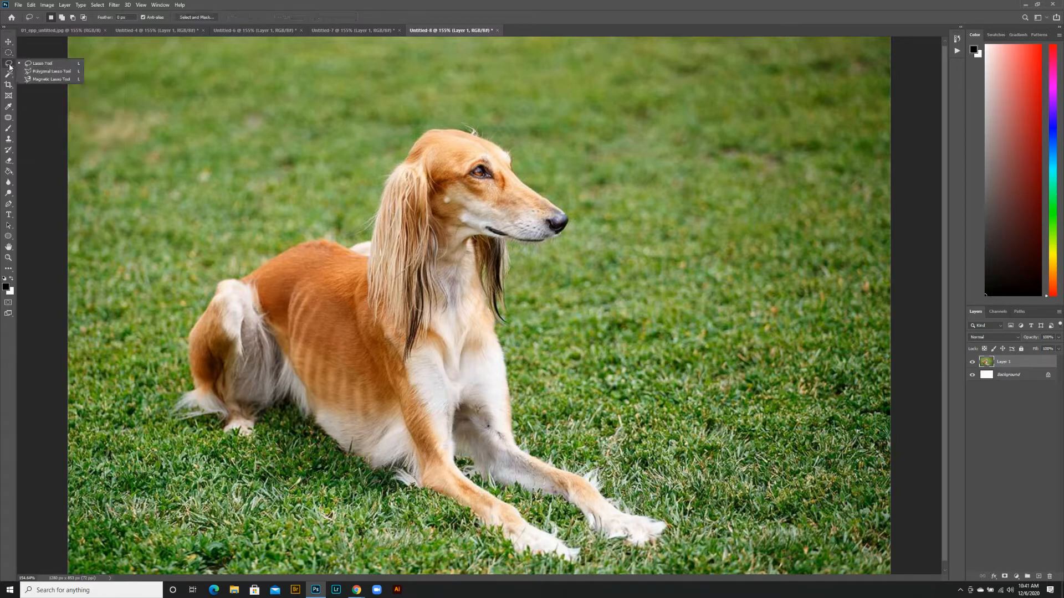
pyautogui.click(39, 66)
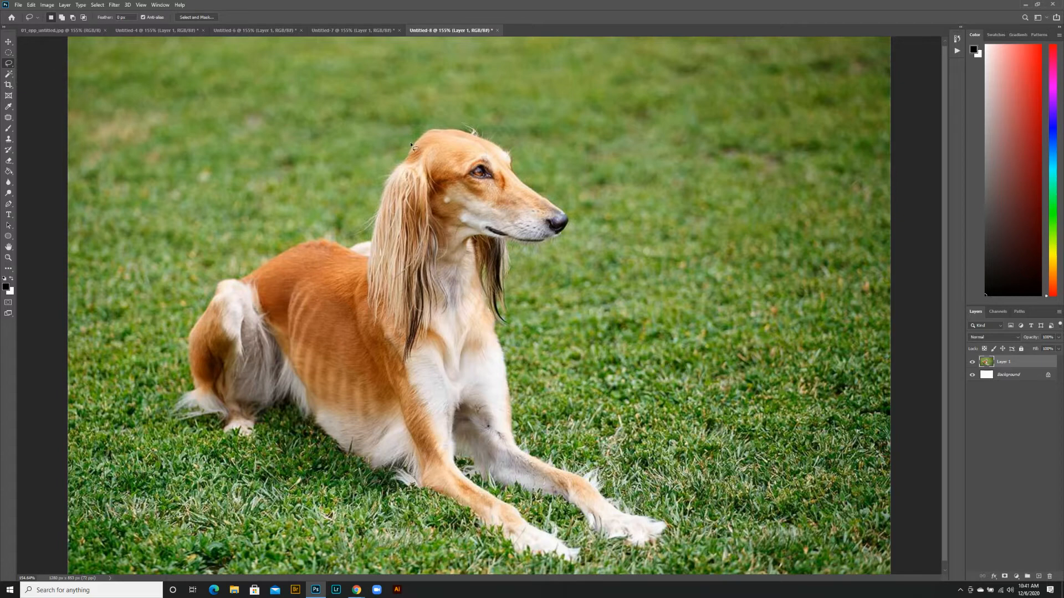
pyautogui.moveTo(410, 145)
pyautogui.mouseDown()
pyautogui.moveTo(357, 237)
pyautogui.moveTo(266, 249)
pyautogui.moveTo(196, 299)
pyautogui.moveTo(177, 344)
pyautogui.moveTo(169, 427)
pyautogui.moveTo(228, 453)
pyautogui.moveTo(293, 423)
pyautogui.moveTo(339, 465)
pyautogui.moveTo(388, 480)
pyautogui.moveTo(517, 564)
pyautogui.moveTo(565, 575)
pyautogui.moveTo(586, 560)
pyautogui.moveTo(487, 481)
pyautogui.moveTo(645, 557)
pyautogui.moveTo(671, 535)
pyautogui.moveTo(637, 509)
pyautogui.mouseUp()
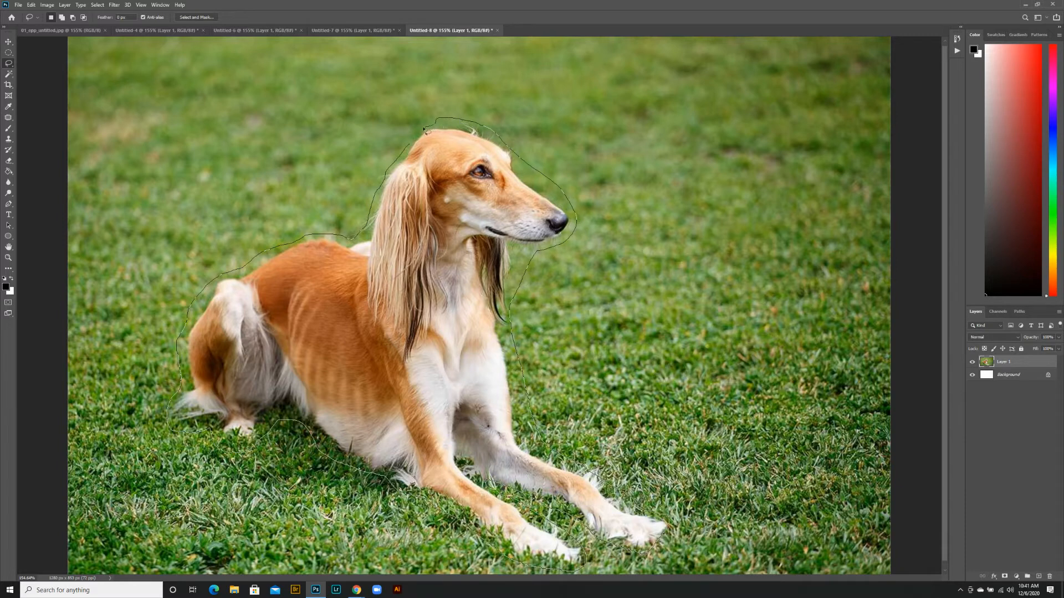
pyautogui.moveTo(416, 134); pyautogui.dragTo(419, 137)
pyautogui.press('Delete')
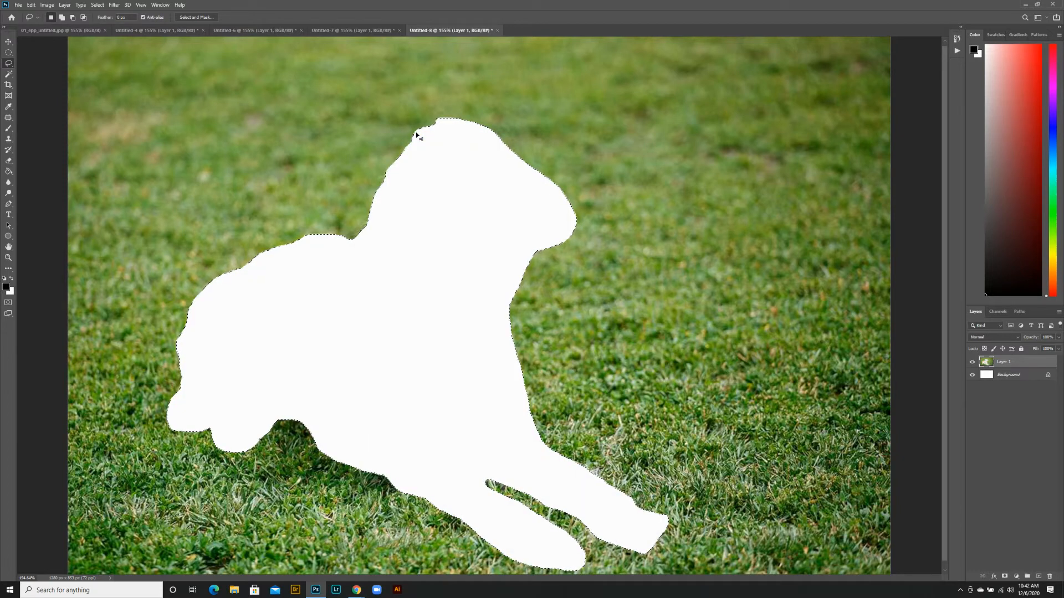
pyautogui.hotkey('ctrl', 'z')
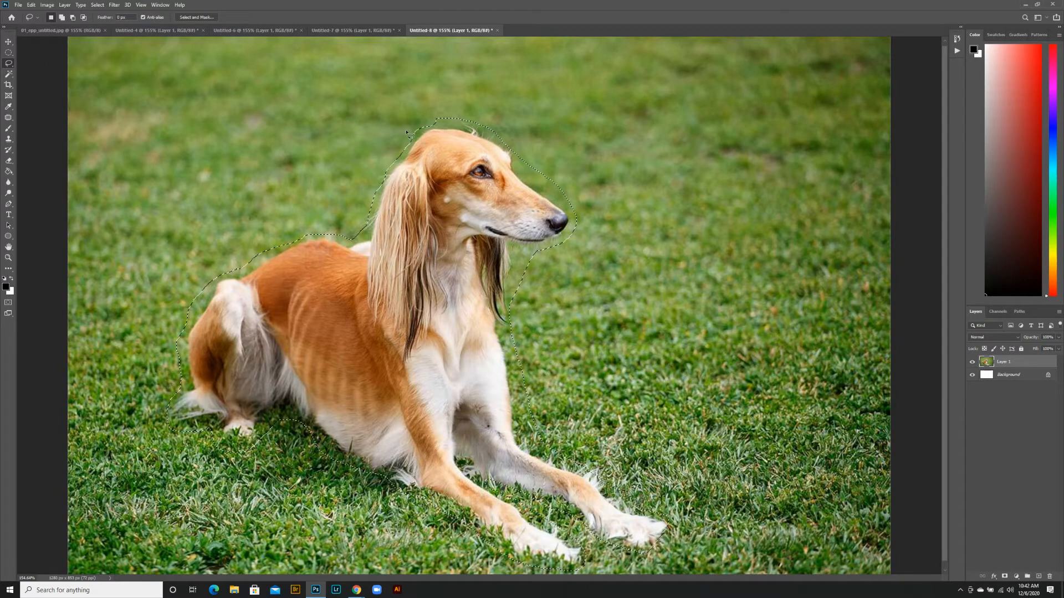
pyautogui.hotkey('ctrl', 'd')
# Try deleting a zigzag straight-edged area across the dog and grass with the Polygonal Lasso, and undo the deletion
pyautogui.click(8, 62)
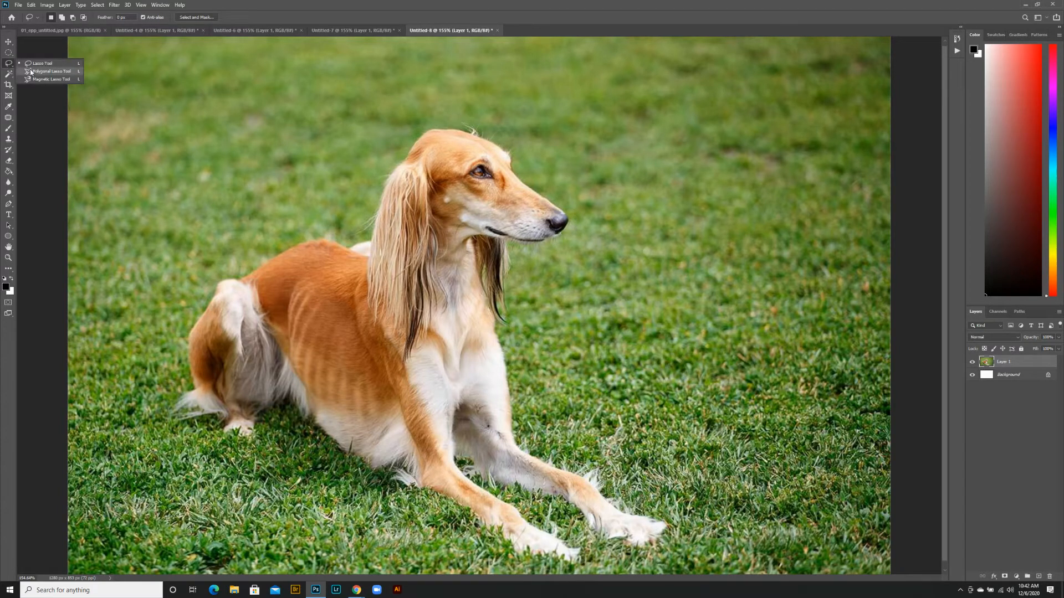
pyautogui.click(31, 72)
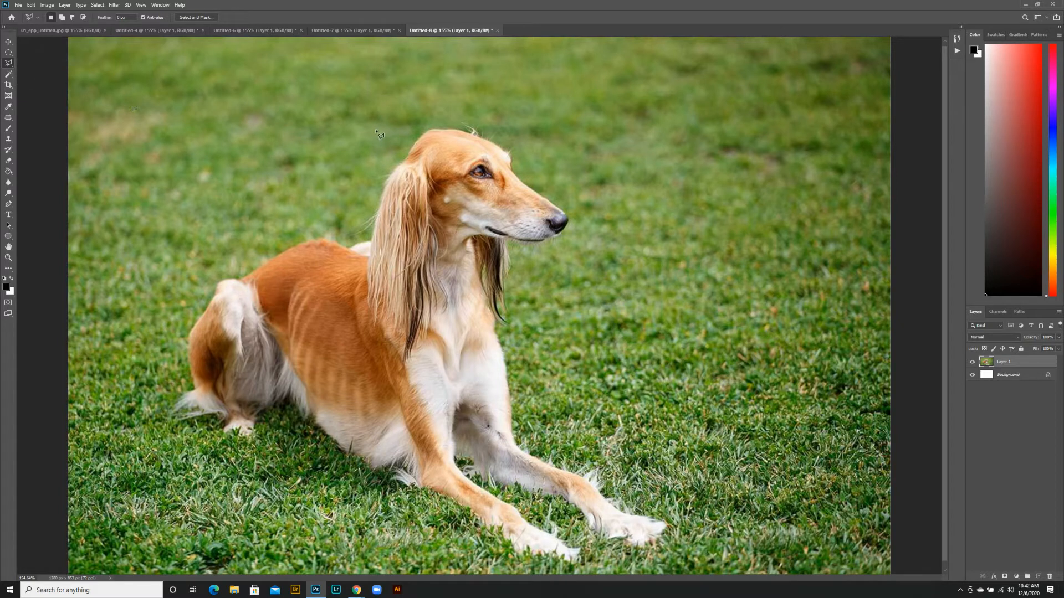
pyautogui.click(167, 159)
pyautogui.click(207, 400)
pyautogui.click(301, 240)
pyautogui.click(423, 486)
pyautogui.click(497, 198)
pyautogui.click(801, 359)
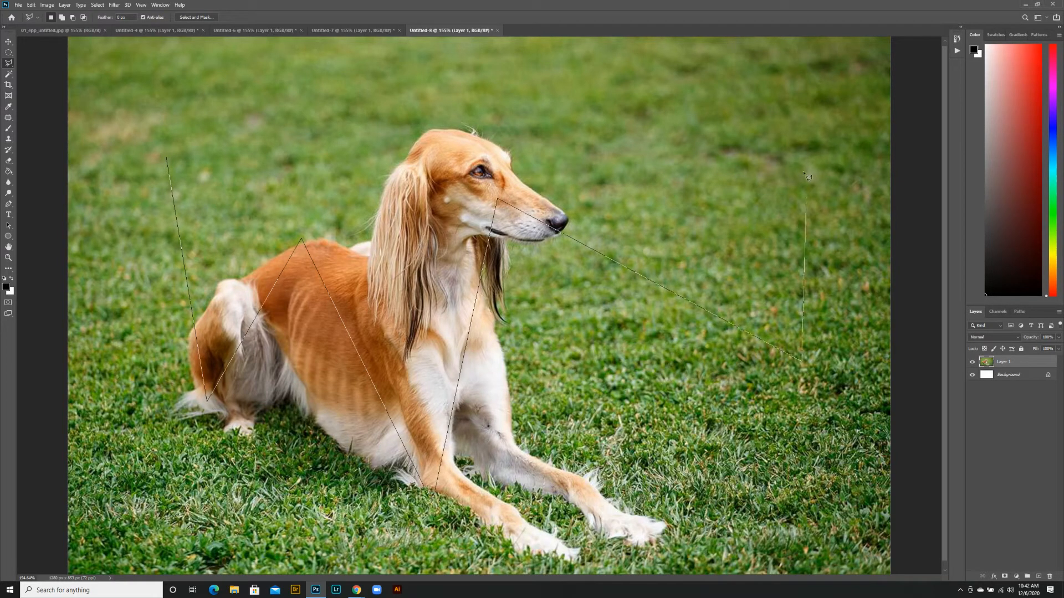
pyautogui.click(796, 137)
pyautogui.click(410, 111)
pyautogui.click(368, 262)
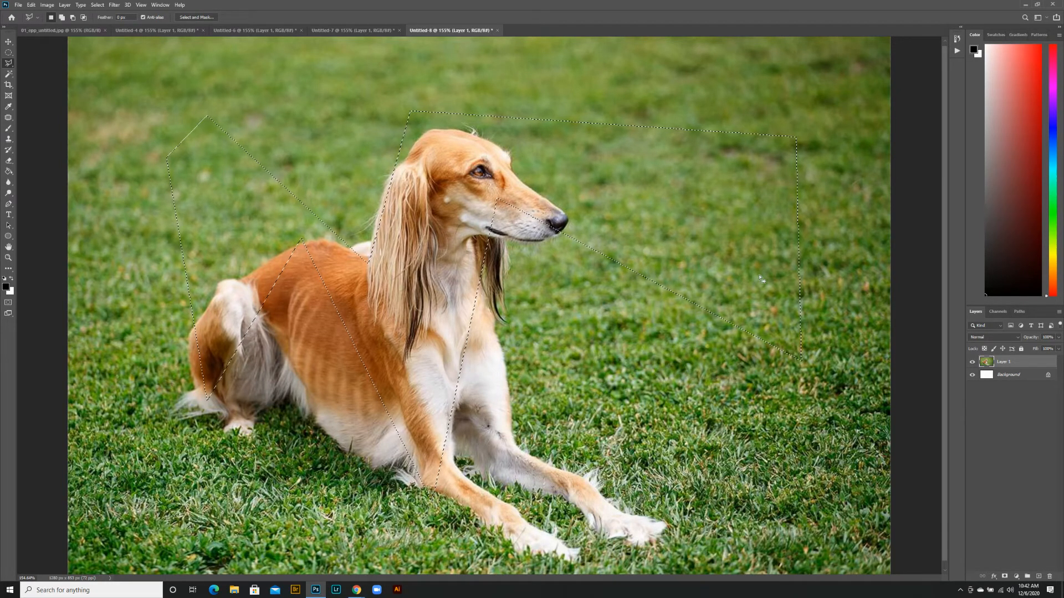
pyautogui.press('Delete')
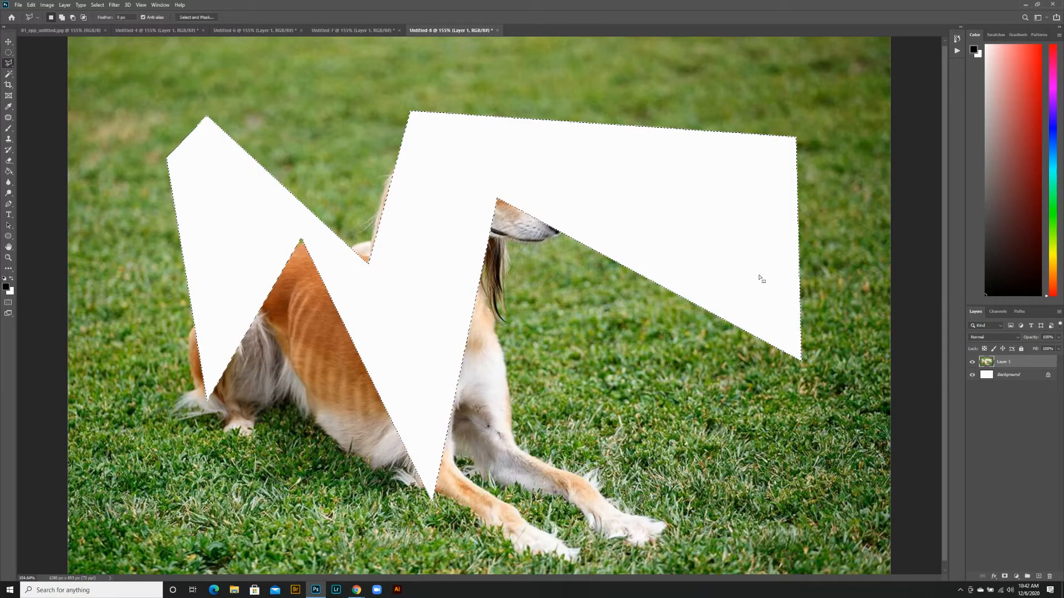
pyautogui.hotkey('ctrl', 'z')
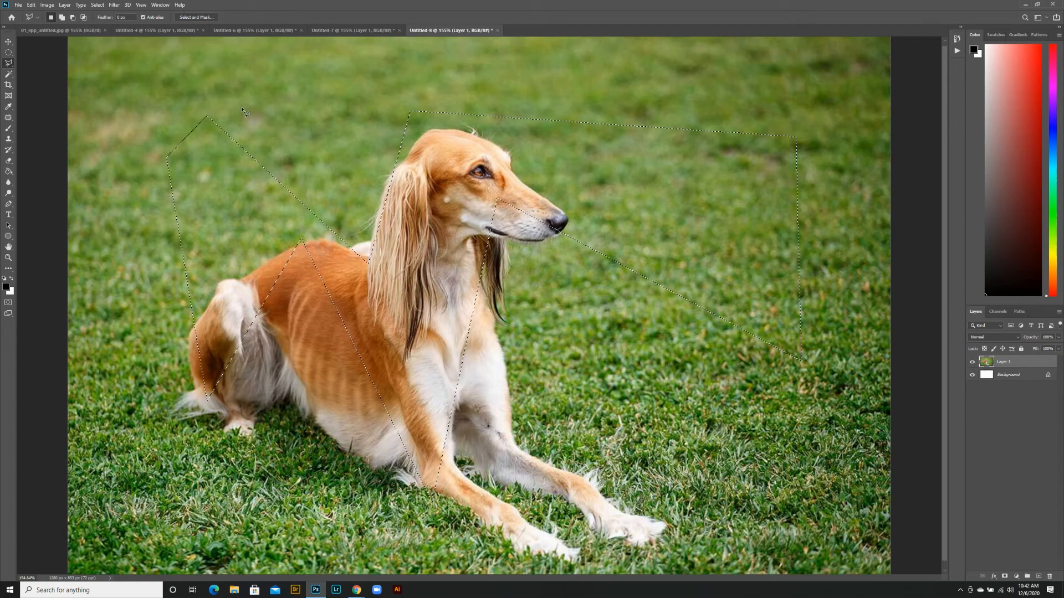
# Try deleting a second polygonal area over the dog's hindquarters and the grass around them, undo the deletion and deselect
pyautogui.click(167, 174)
pyautogui.click(135, 475)
pyautogui.click(380, 498)
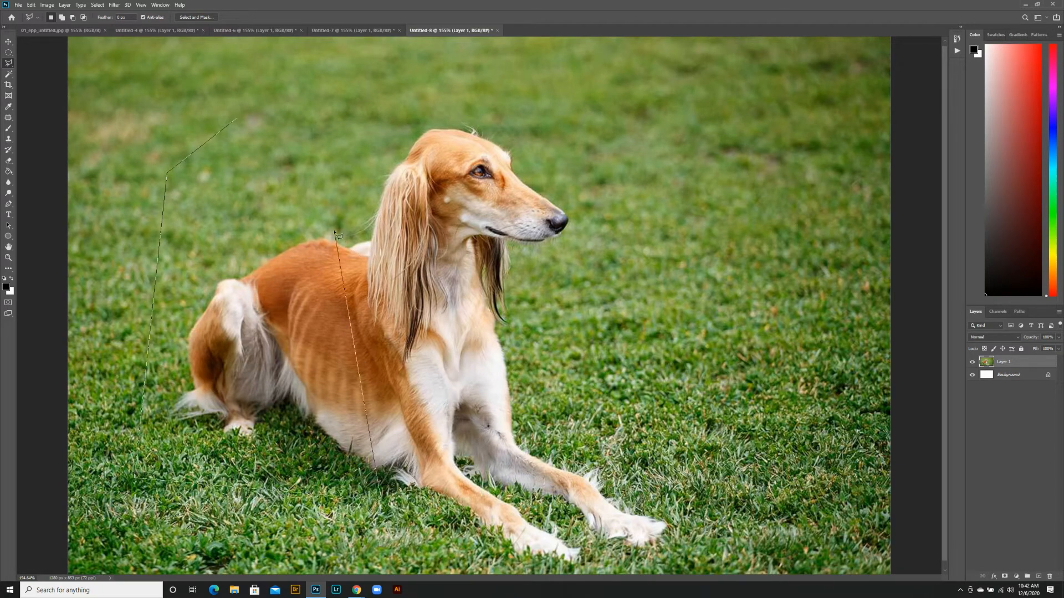
pyautogui.click(270, 339)
pyautogui.click(317, 55)
pyautogui.press('Delete')
pyautogui.hotkey('ctrl', 'z')
pyautogui.hotkey('ctrl', 'd')
# Activate the Magnetic Lasso tool and examine the edge between the dog's head and the grass at pixel level
pyautogui.rightClick(11, 65)
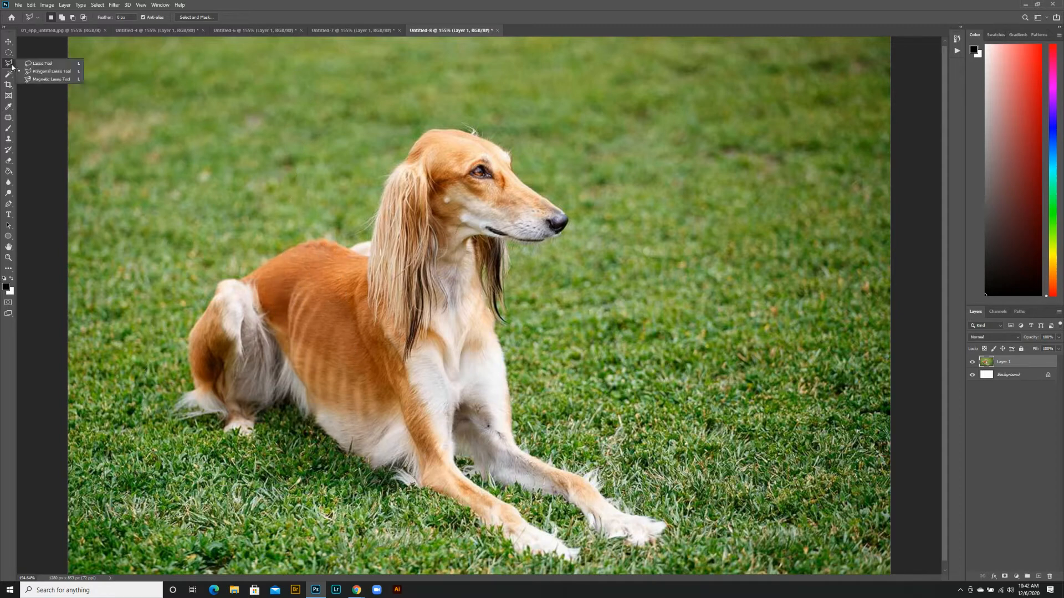
pyautogui.click(50, 82)
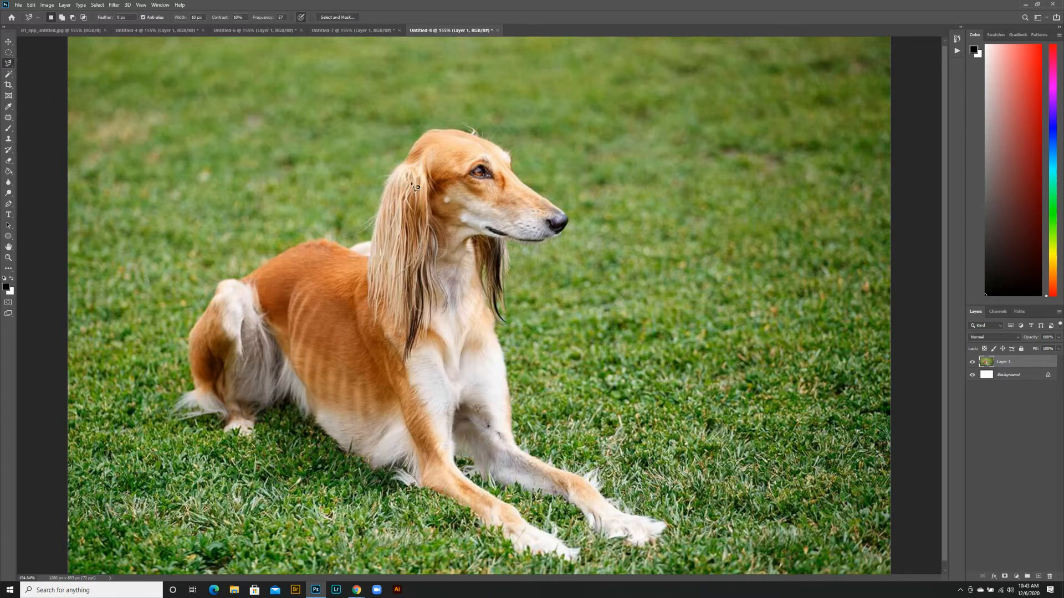
pyautogui.click(8, 257)
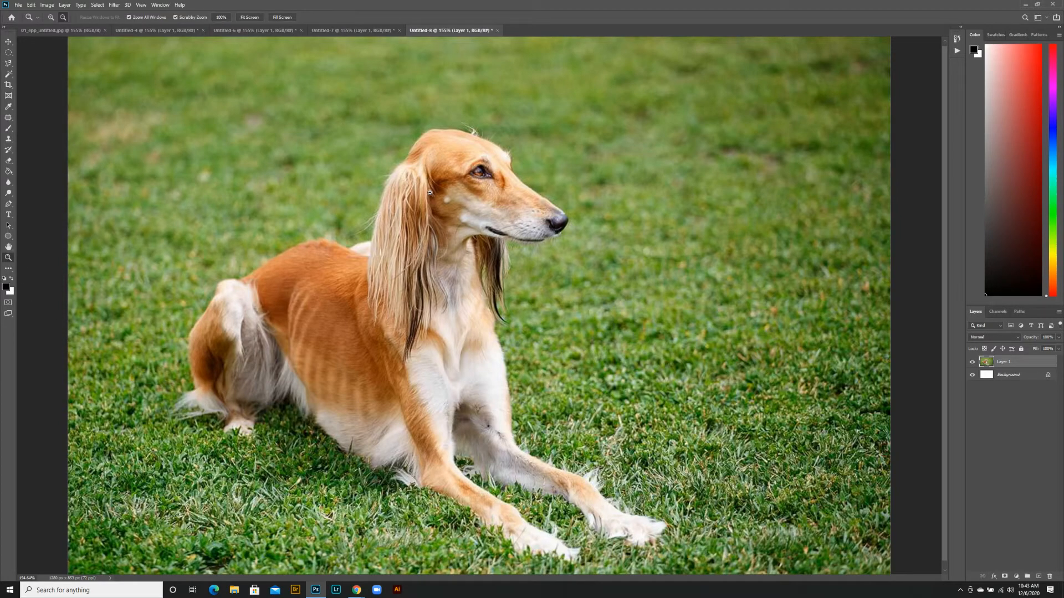
pyautogui.moveTo(418, 141); pyautogui.dragTo(527, 295)
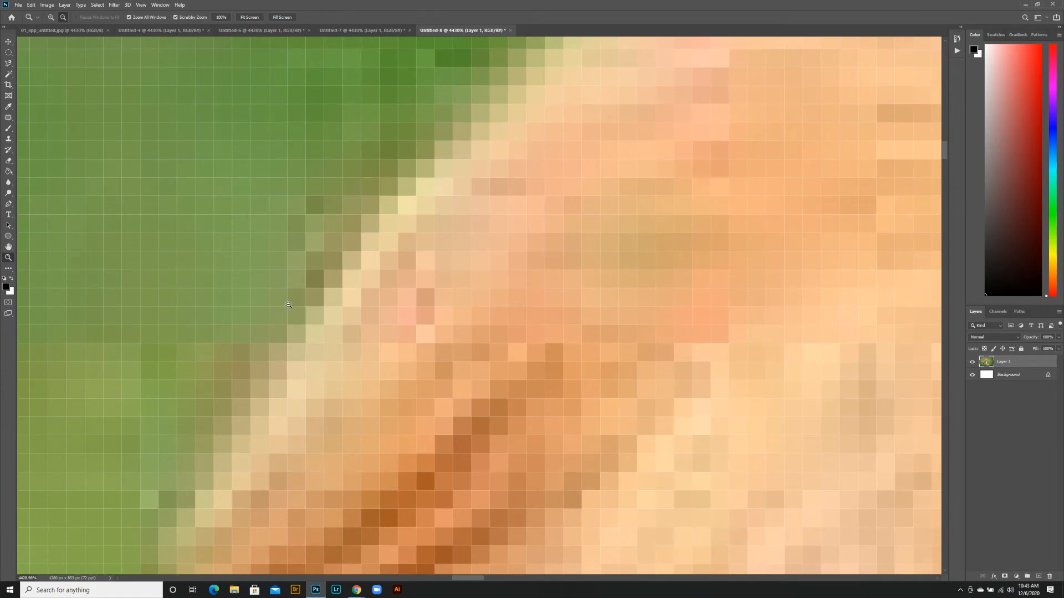
# Trace along the dog's edge with the Magnetic Lasso to select its hindquarters, back and part of its ear
pyautogui.click(249, 17)
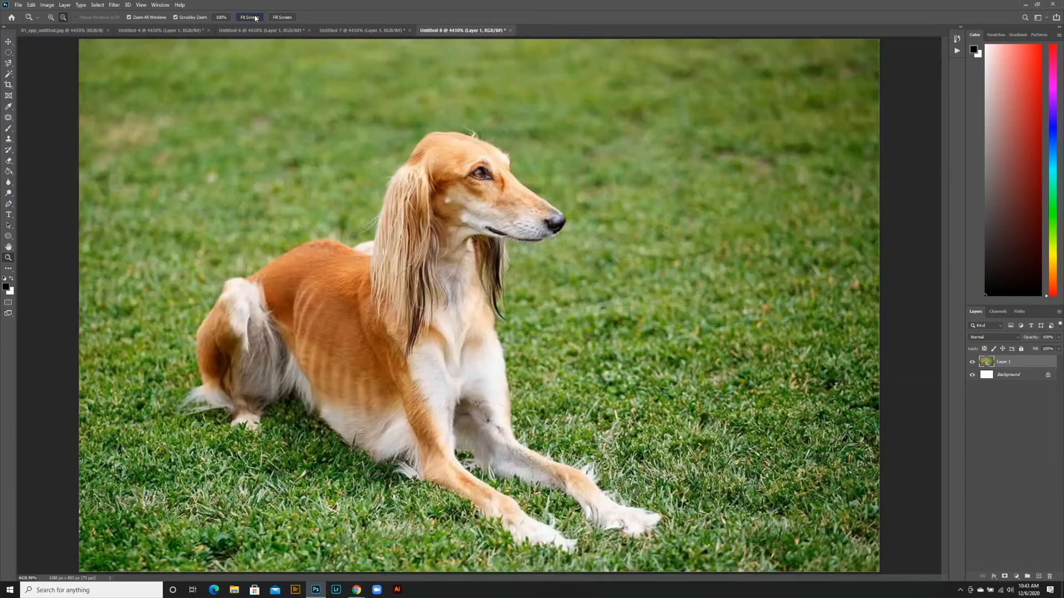
pyautogui.click(8, 63)
pyautogui.click(35, 79)
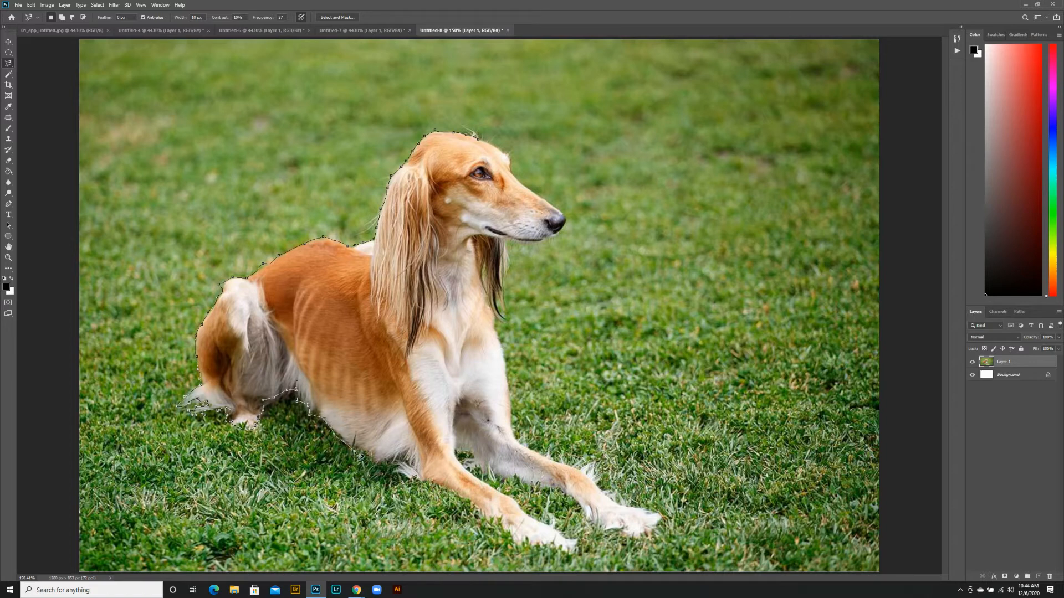
pyautogui.press('Escape')
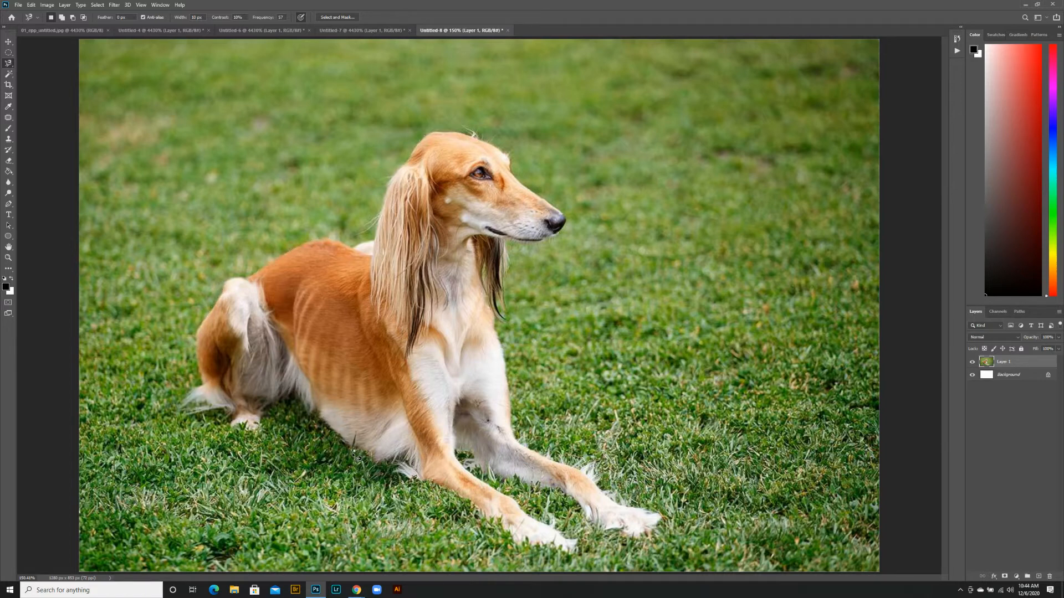
pyautogui.click(354, 450)
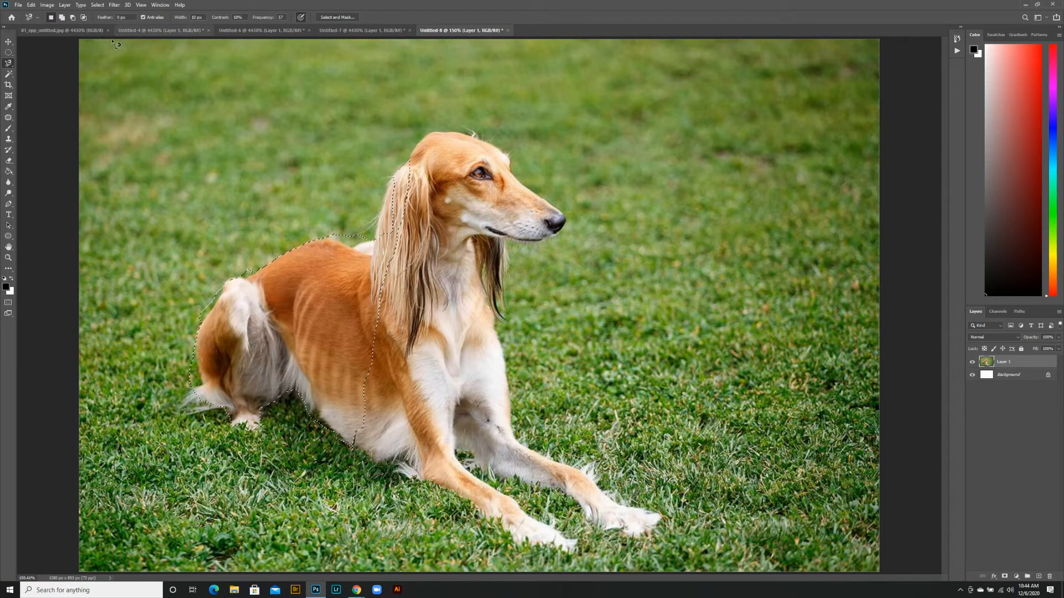
# Refine the selection freehand with the Lasso tool, adding the dog's belly, chest, front legs and head
pyautogui.click(18, 63)
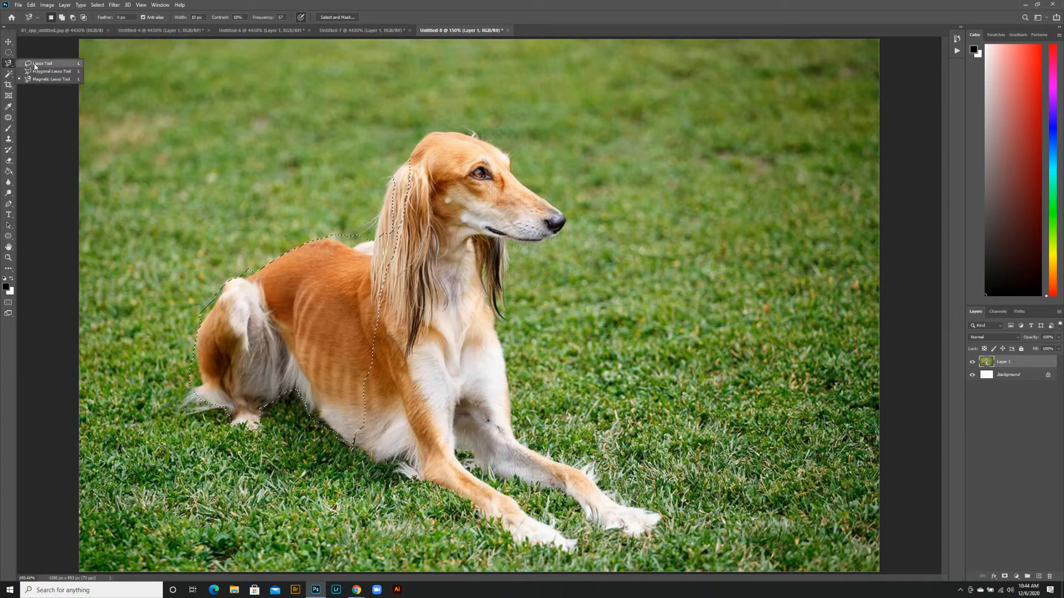
pyautogui.click(37, 63)
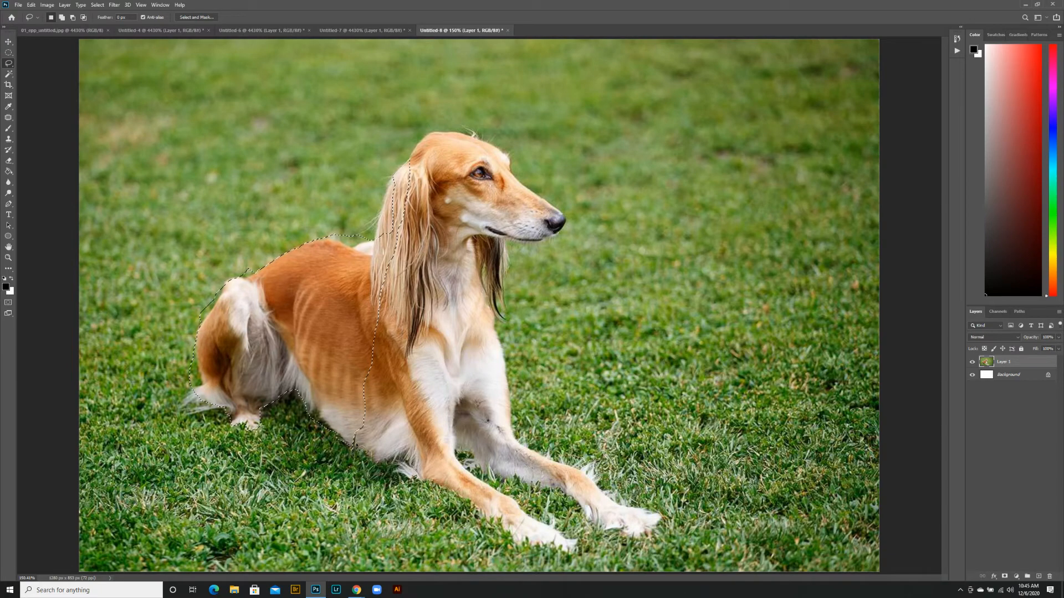
pyautogui.press('shift')
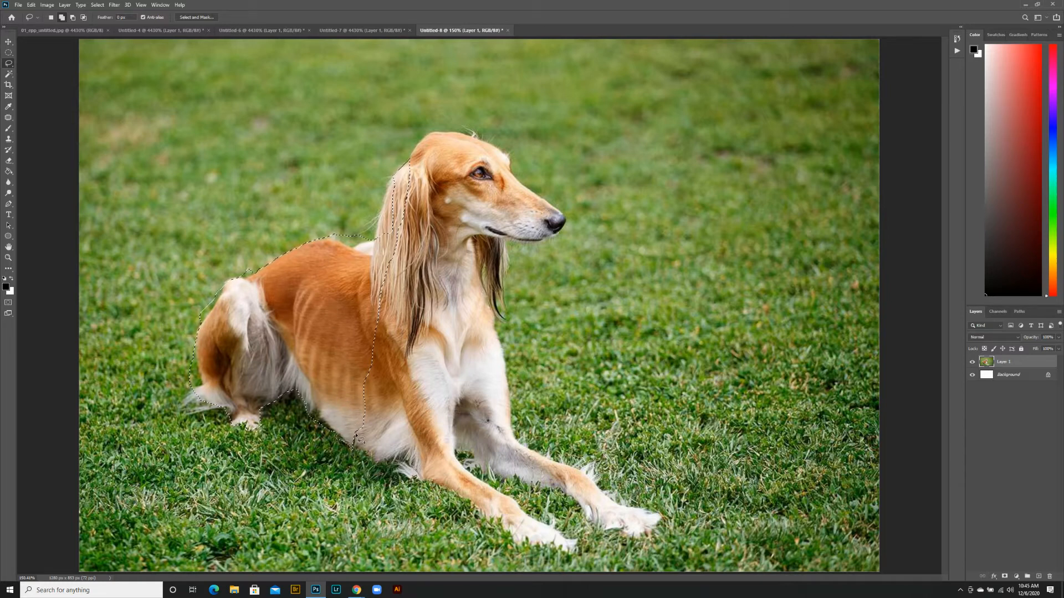
pyautogui.moveTo(365, 460)
pyautogui.mouseDown()
pyautogui.moveTo(419, 456)
pyautogui.moveTo(422, 473)
pyautogui.moveTo(478, 512)
pyautogui.moveTo(430, 480)
pyautogui.moveTo(562, 557)
pyautogui.moveTo(576, 557)
pyautogui.moveTo(471, 454)
pyautogui.moveTo(641, 529)
pyautogui.moveTo(644, 512)
pyautogui.moveTo(514, 419)
pyautogui.moveTo(502, 347)
pyautogui.moveTo(468, 291)
pyautogui.moveTo(385, 285)
pyautogui.moveTo(345, 311)
pyautogui.moveTo(333, 346)
pyautogui.moveTo(350, 426)
pyautogui.mouseUp()
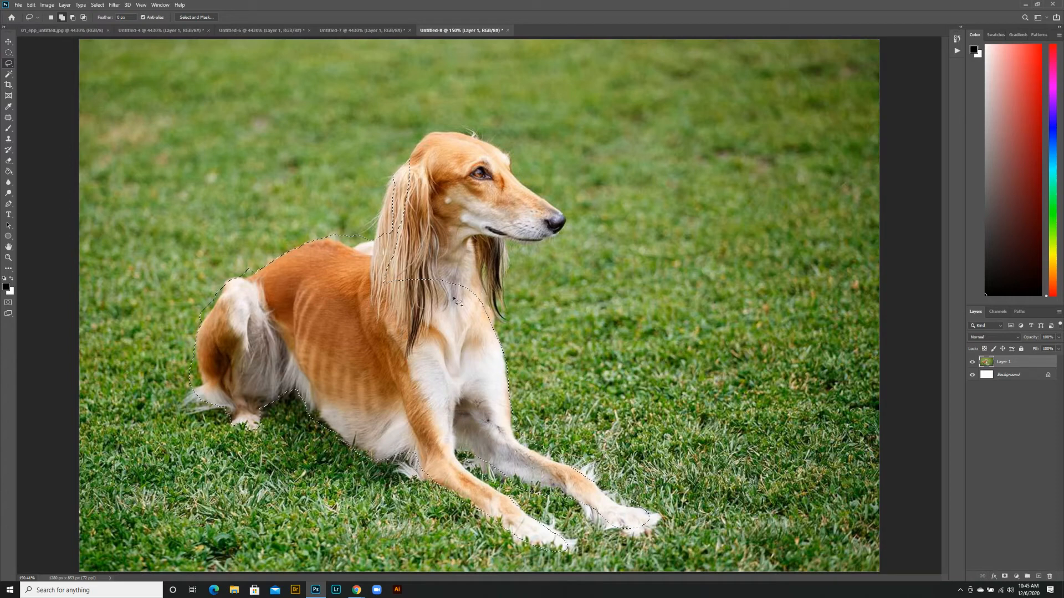
pyautogui.moveTo(507, 313)
pyautogui.mouseDown()
pyautogui.moveTo(507, 249)
pyautogui.moveTo(551, 236)
pyautogui.moveTo(568, 215)
pyautogui.moveTo(497, 150)
pyautogui.moveTo(450, 131)
pyautogui.moveTo(421, 144)
pyautogui.moveTo(397, 197)
pyautogui.moveTo(414, 166)
pyautogui.moveTo(389, 181)
pyautogui.moveTo(368, 317)
pyautogui.moveTo(460, 357)
pyautogui.mouseUp()
pyautogui.press('alt')
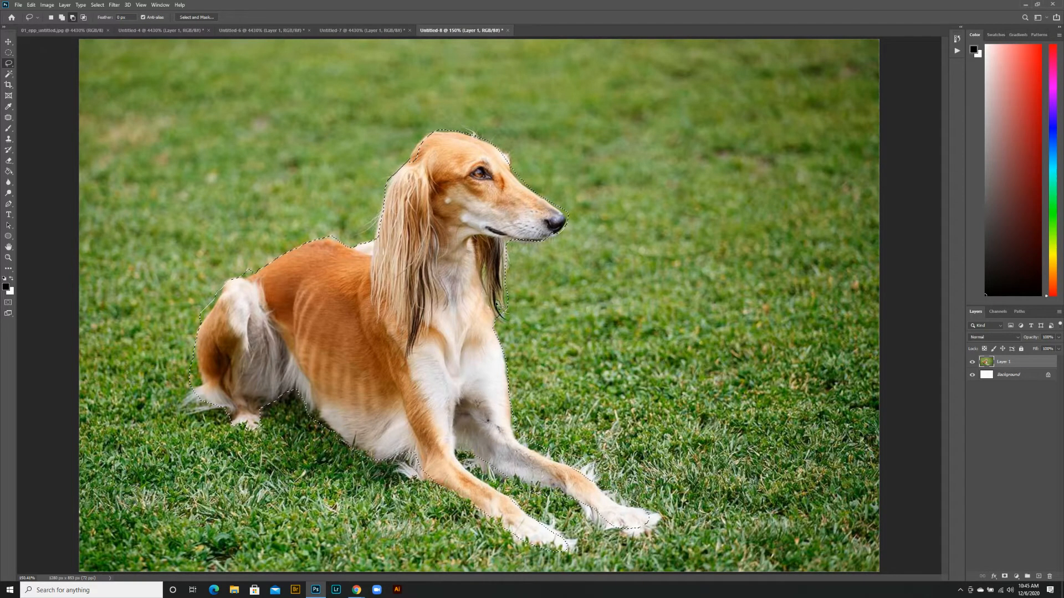
# Add a large elliptical area of grass in front of the dog's face to the selection with the Elliptical Marquee
pyautogui.click(51, 17)
pyautogui.click(9, 54)
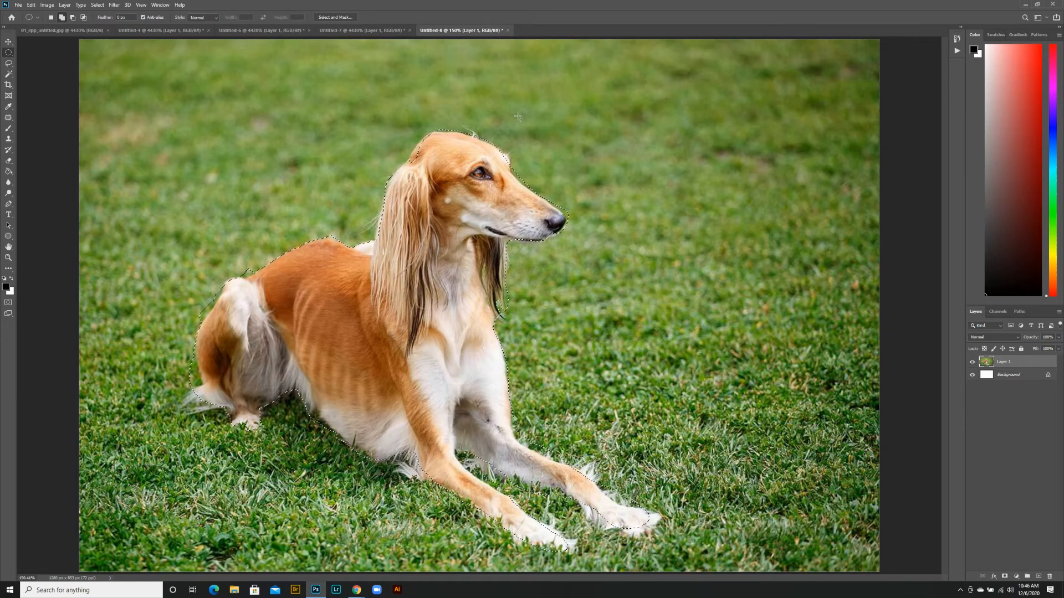
pyautogui.moveTo(615, 222)
pyautogui.mouseDown()
pyautogui.moveTo(685, 262)
pyautogui.moveTo(745, 336)
pyautogui.mouseUp()
# Subtract a zigzag straight-edged area over the dog's back from the selection with the Polygonal Lasso
pyautogui.click(16, 65)
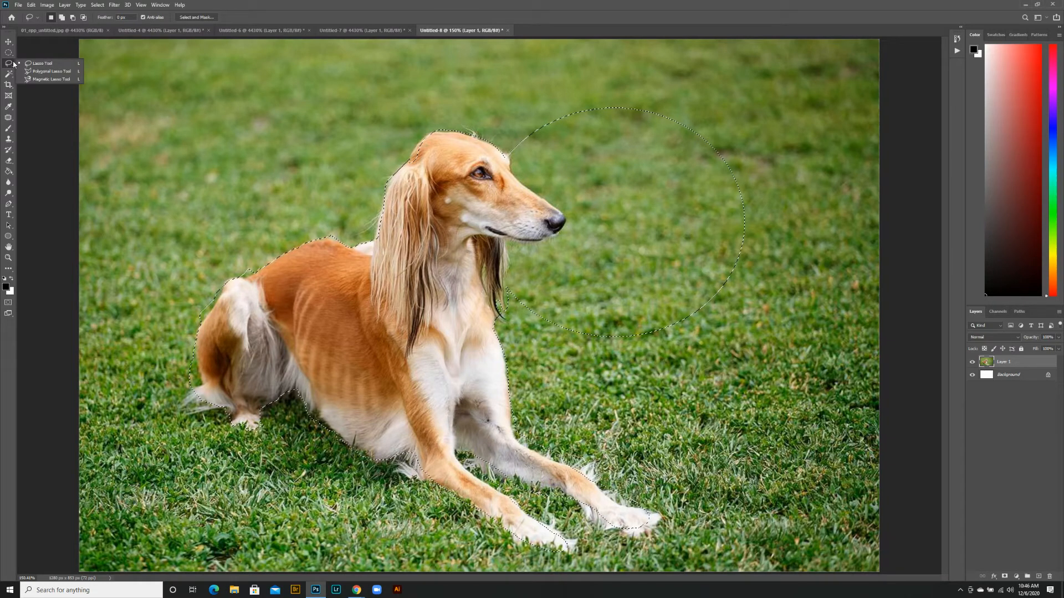
pyautogui.click(37, 71)
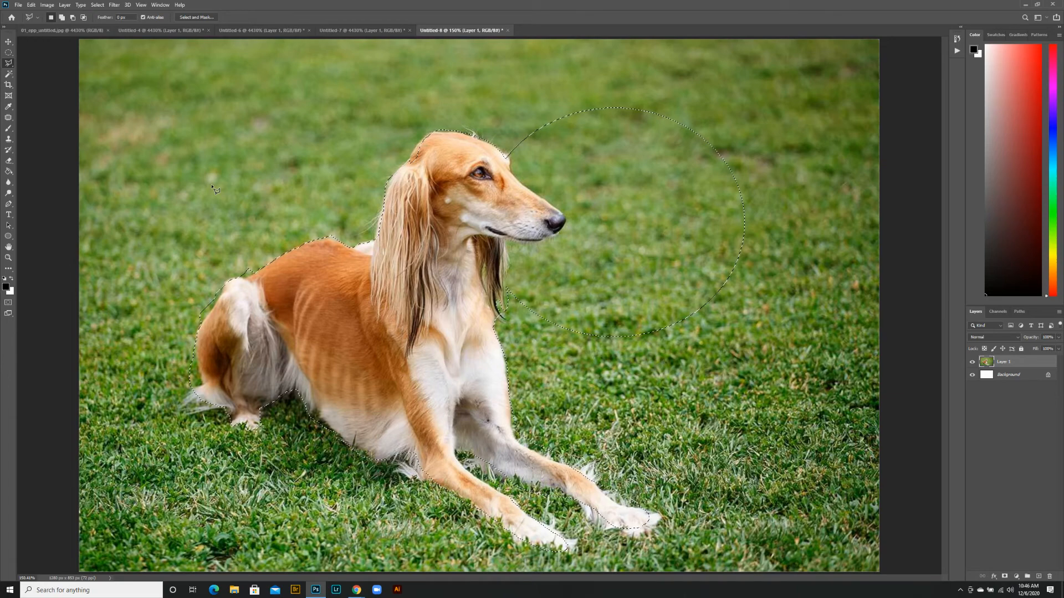
pyautogui.press('alt')
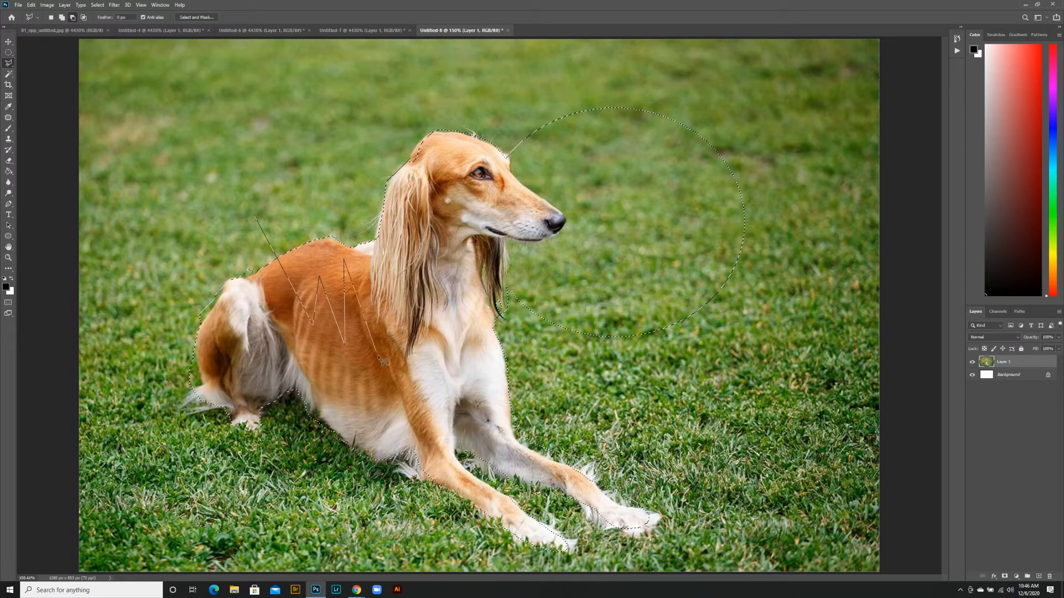
pyautogui.click(348, 166)
pyautogui.click(256, 218)
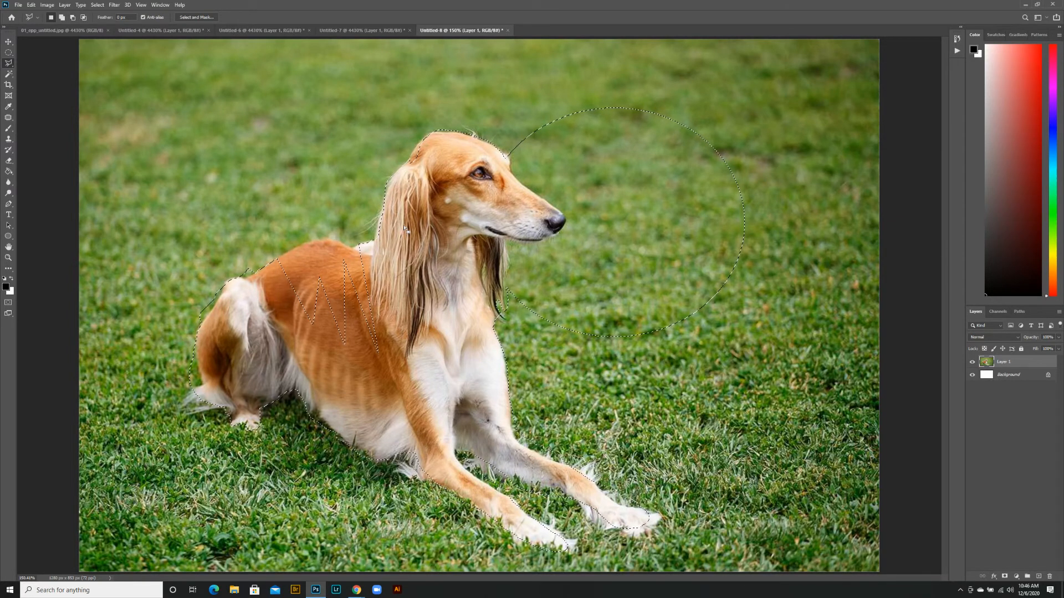
# Try deleting the combined selection from the photo layer, undo the deletion and deselect
pyautogui.press('Delete')
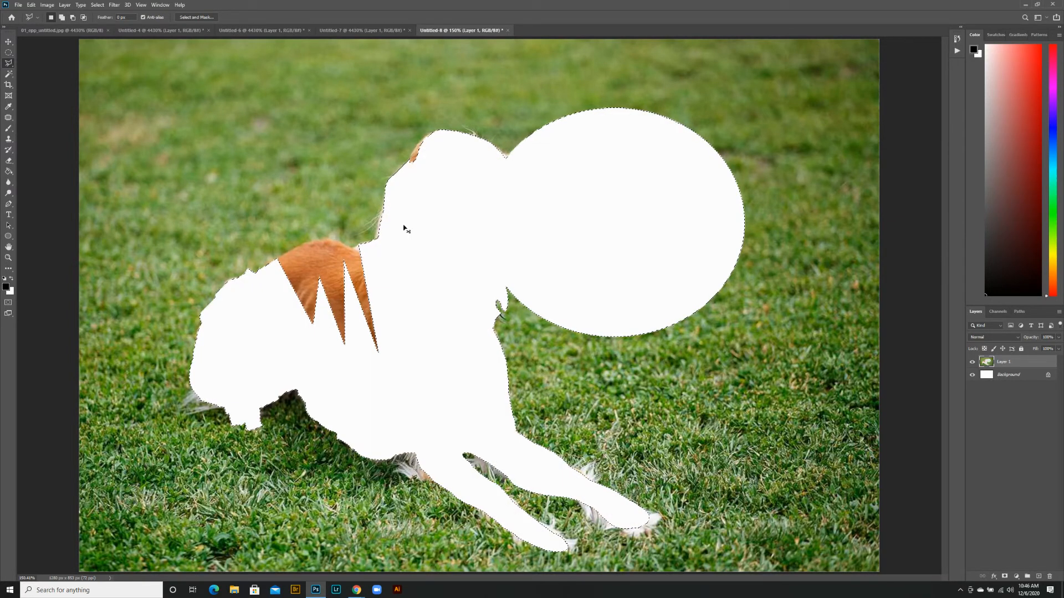
pyautogui.hotkey('ctrl', 'z')
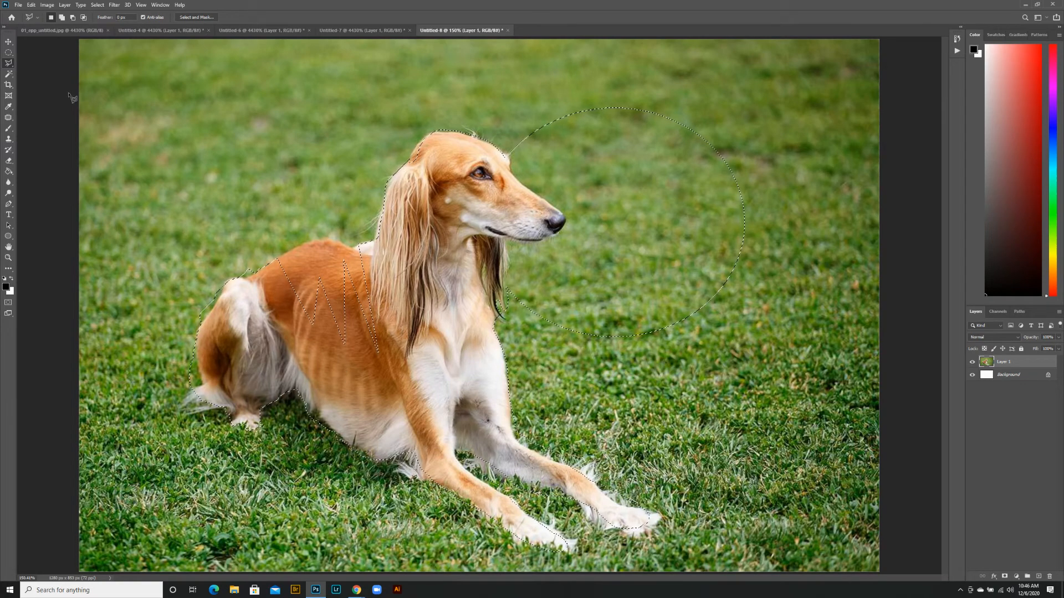
pyautogui.hotkey('ctrl', 'd')
# Select the dog automatically by framing it with the Object Selection tool in Rectangle mode
pyautogui.click(8, 75)
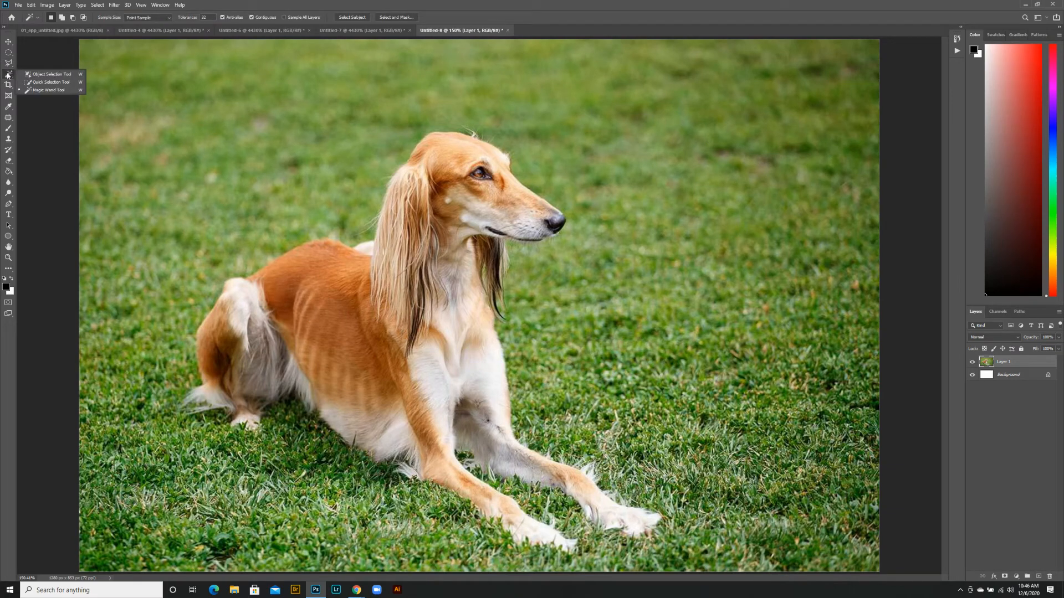
pyautogui.click(37, 76)
pyautogui.moveTo(121, 60); pyautogui.dragTo(733, 567)
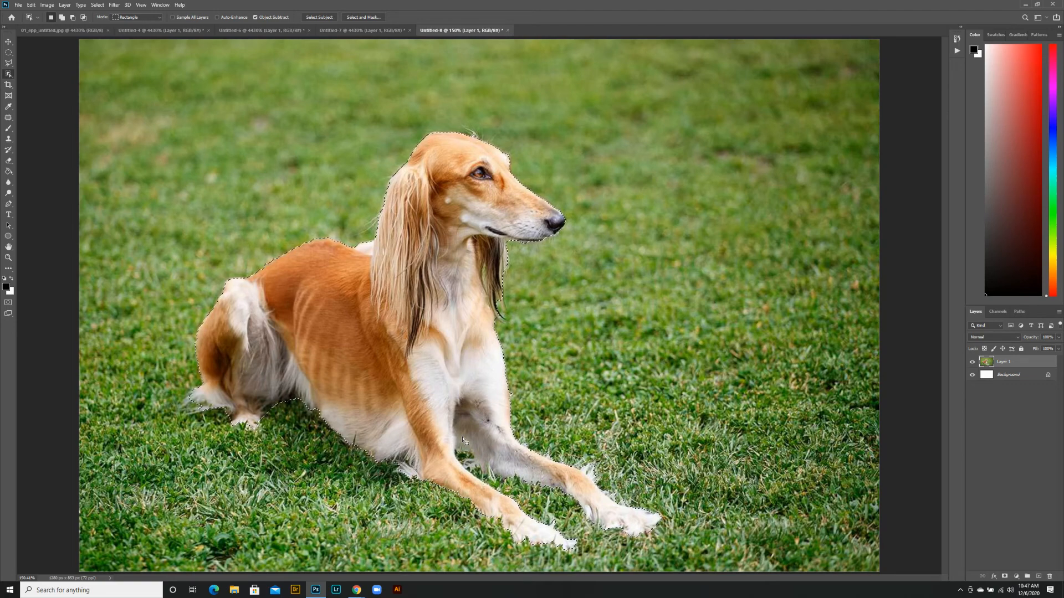
# Review the commands for modifying a selection and the tools in the marquee, lasso and object selection groups
pyautogui.click(9, 64)
pyautogui.click(39, 64)
pyautogui.press('alt')
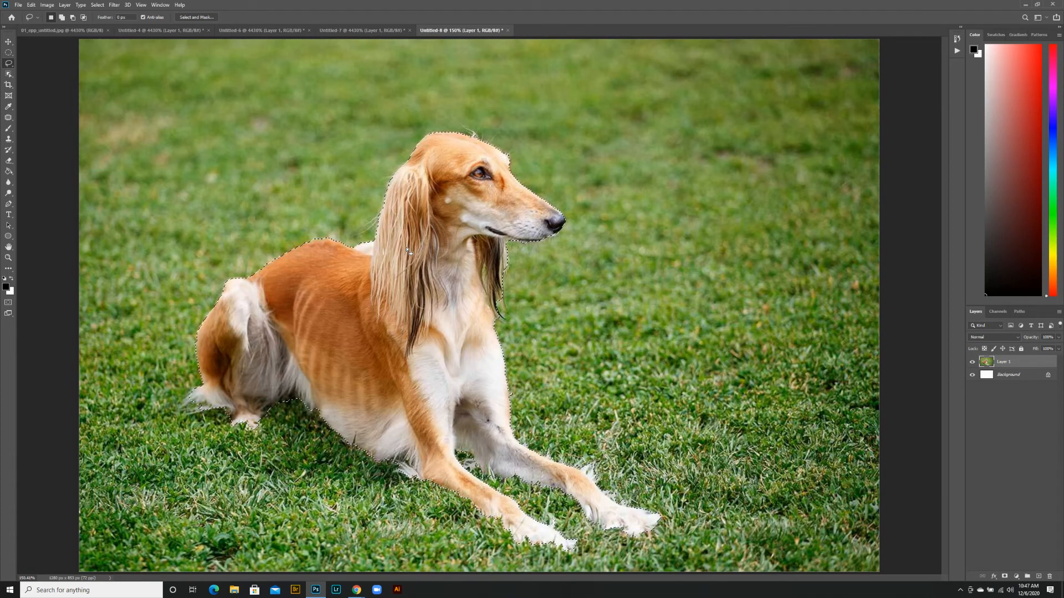
pyautogui.click(97, 5)
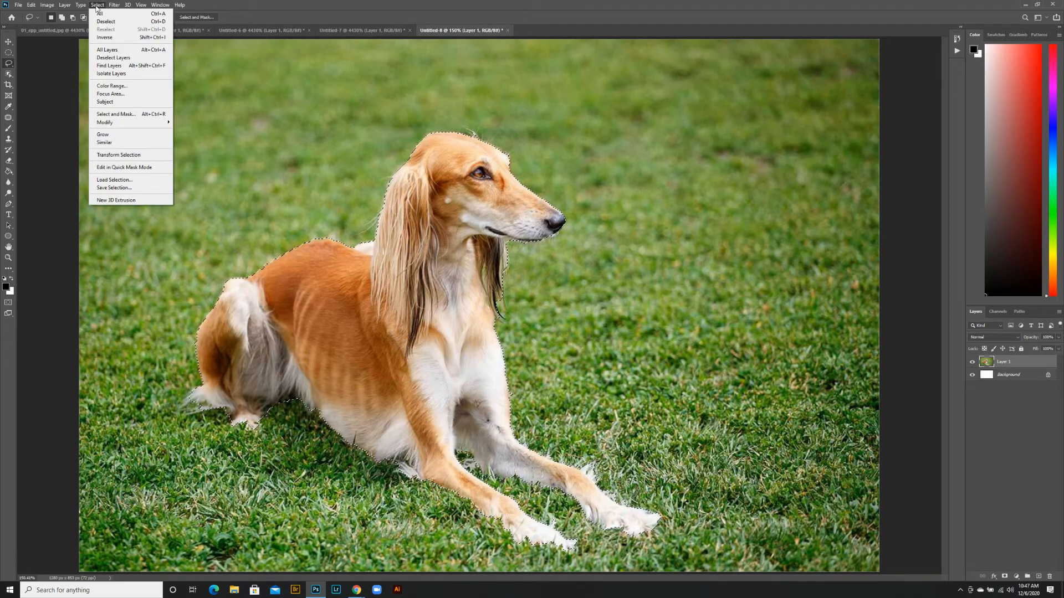
pyautogui.moveTo(154, 126)
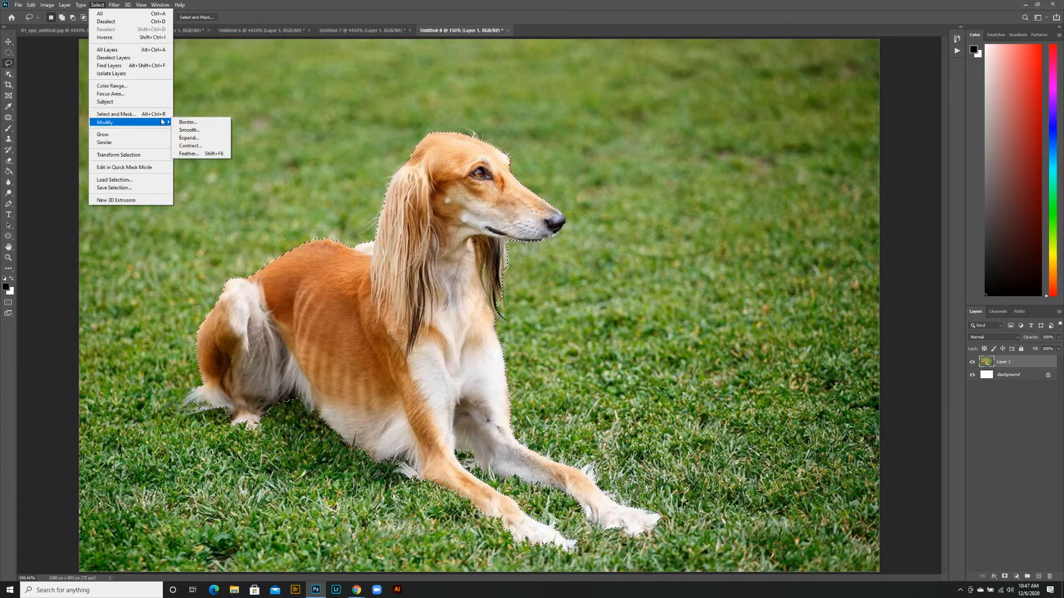
pyautogui.click(240, 4)
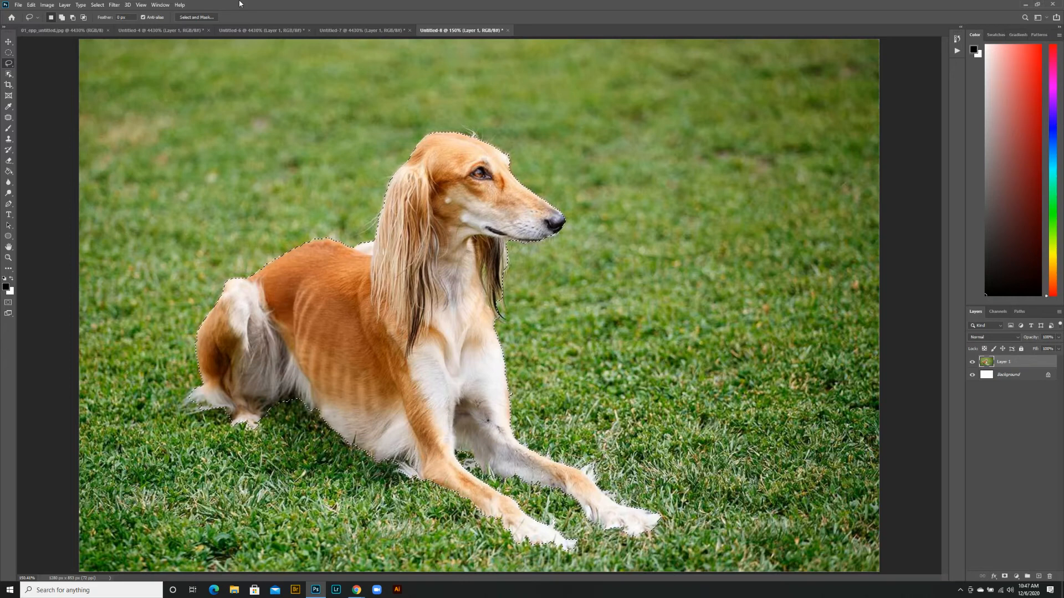
pyautogui.click(10, 54)
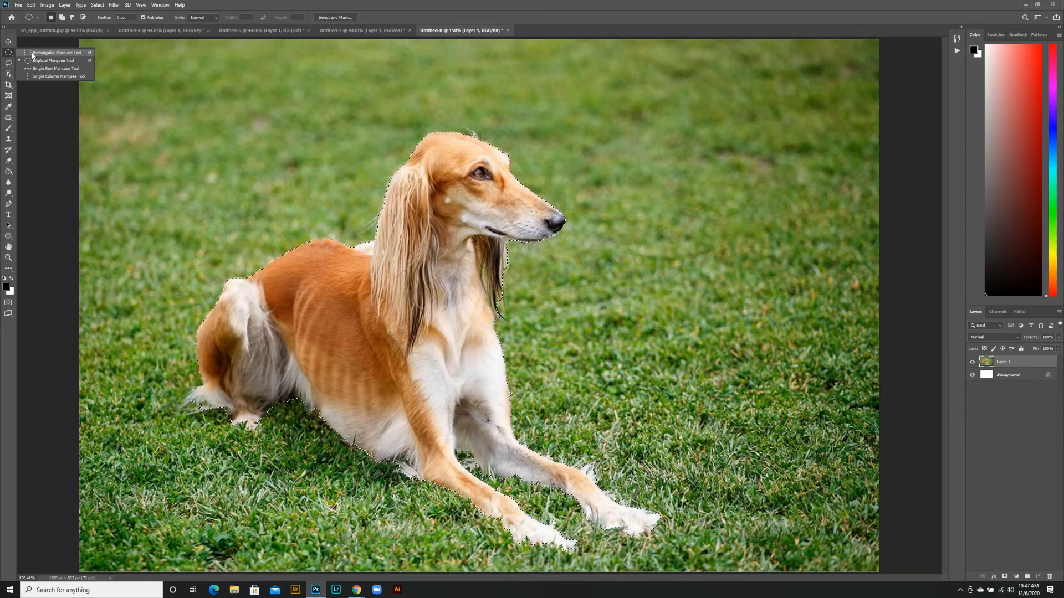
pyautogui.click(35, 61)
pyautogui.click(9, 64)
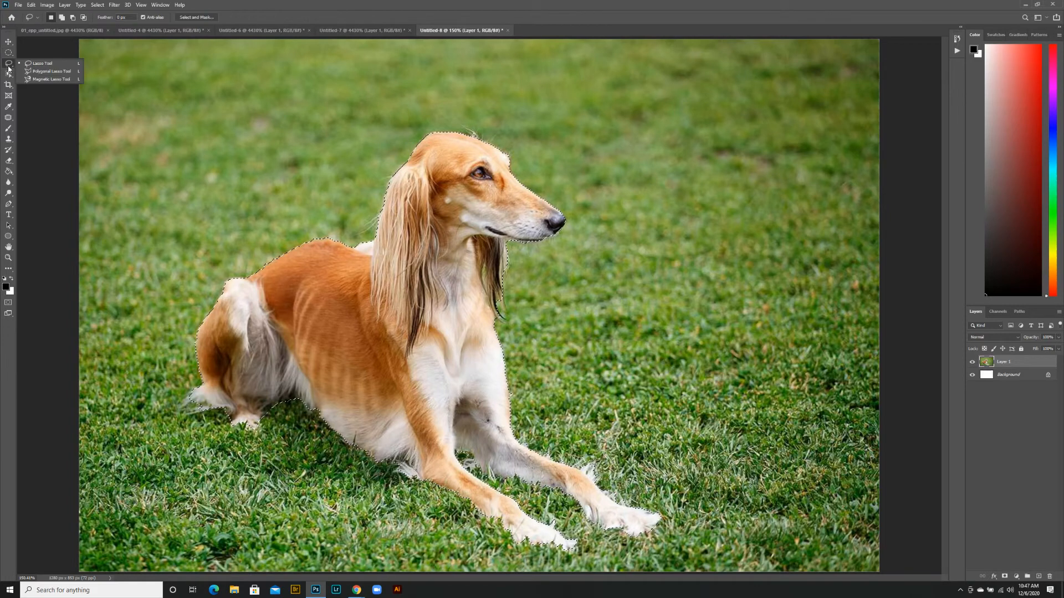
pyautogui.click(8, 74)
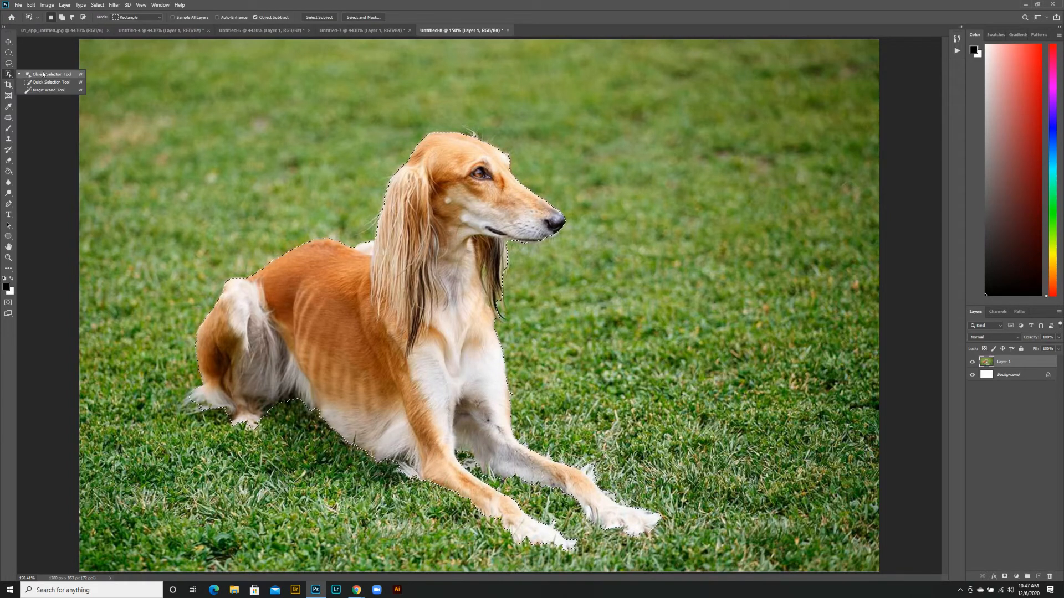
pyautogui.click(7, 73)
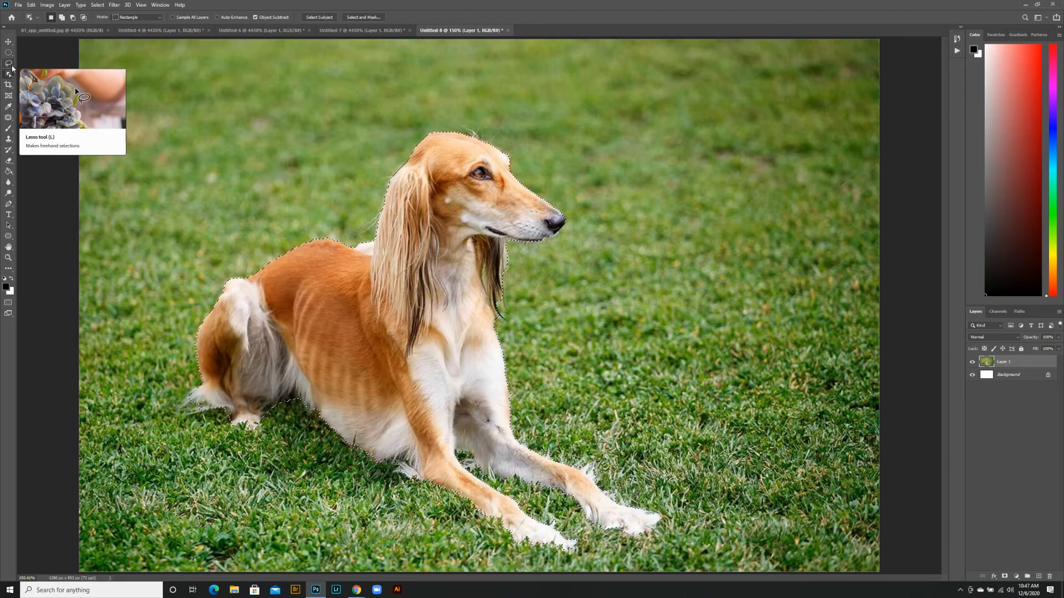
# Deselect the dog, try a loose Magnetic Lasso path wandering over the dog and grass, and cancel it
pyautogui.click(11, 65)
pyautogui.click(39, 82)
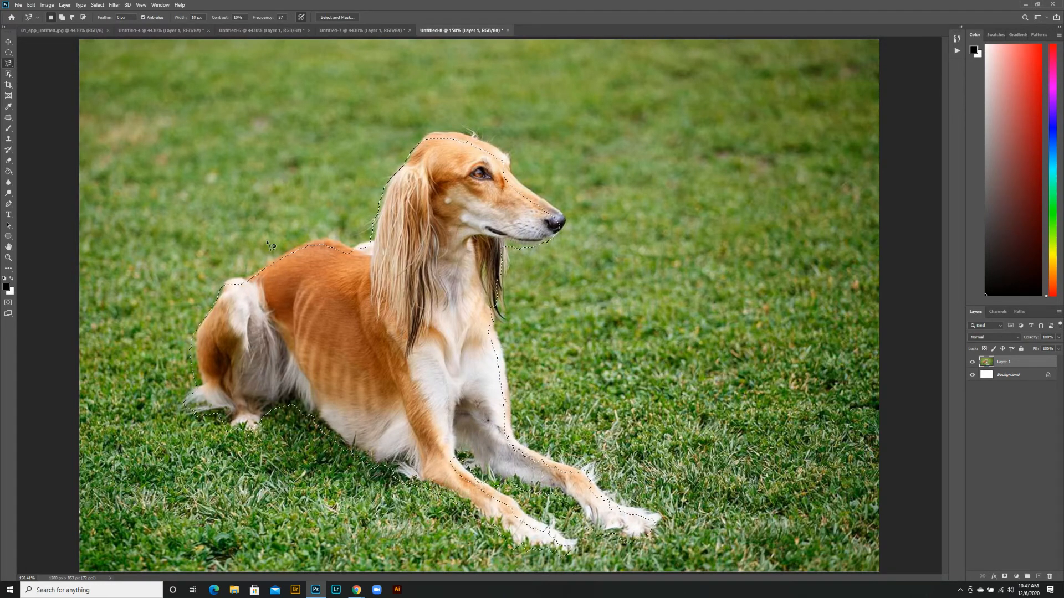
pyautogui.hotkey('ctrl', 'd')
pyautogui.click(279, 262)
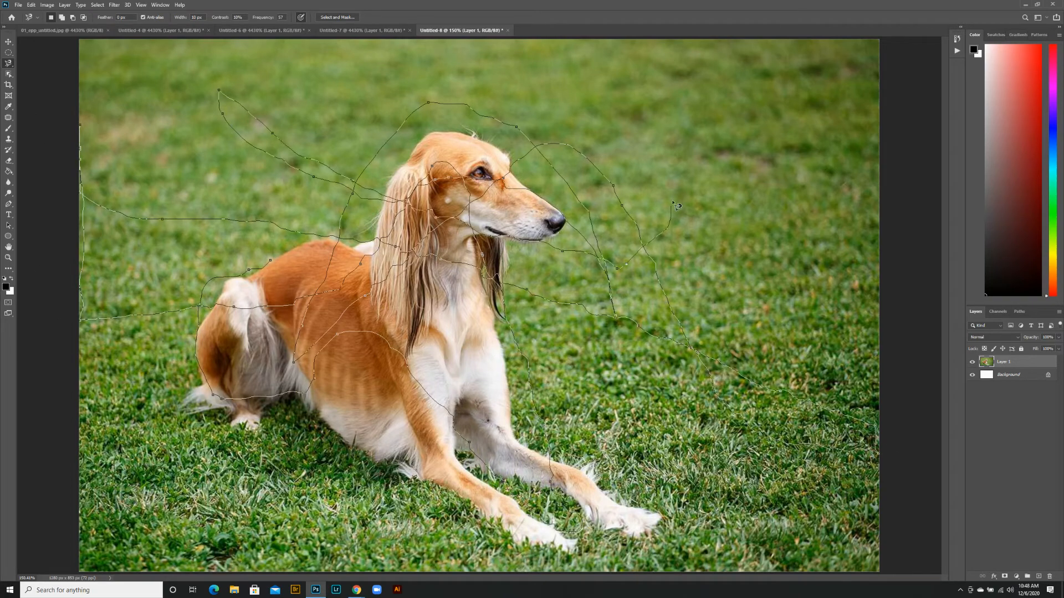
pyautogui.press('Escape')
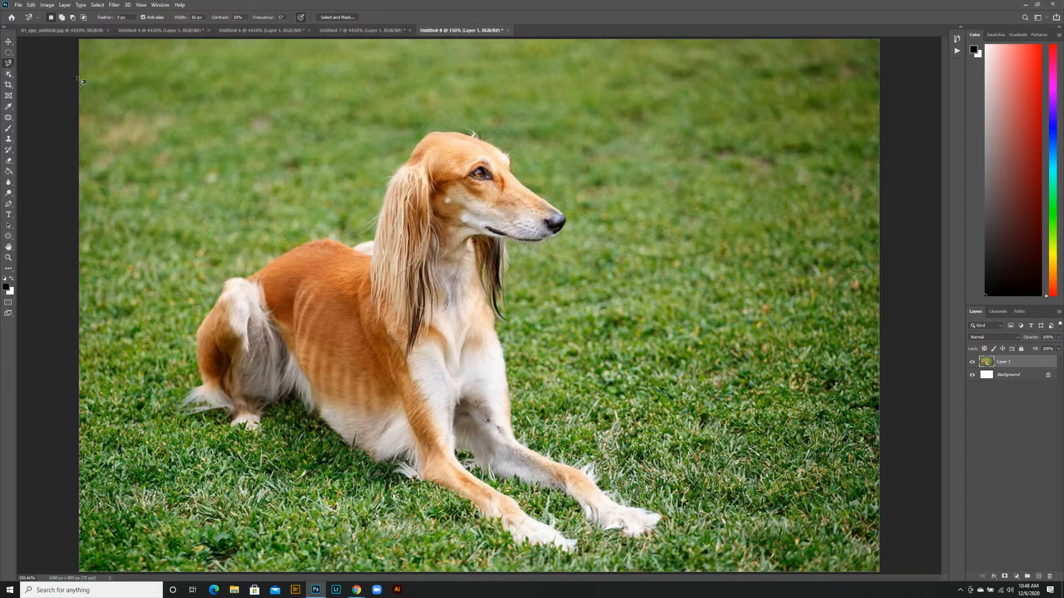
# Try a straight-edged Polygonal Lasso path crisscrossing the dog and the surrounding grass, and cancel it
pyautogui.rightClick(9, 62)
pyautogui.click(39, 73)
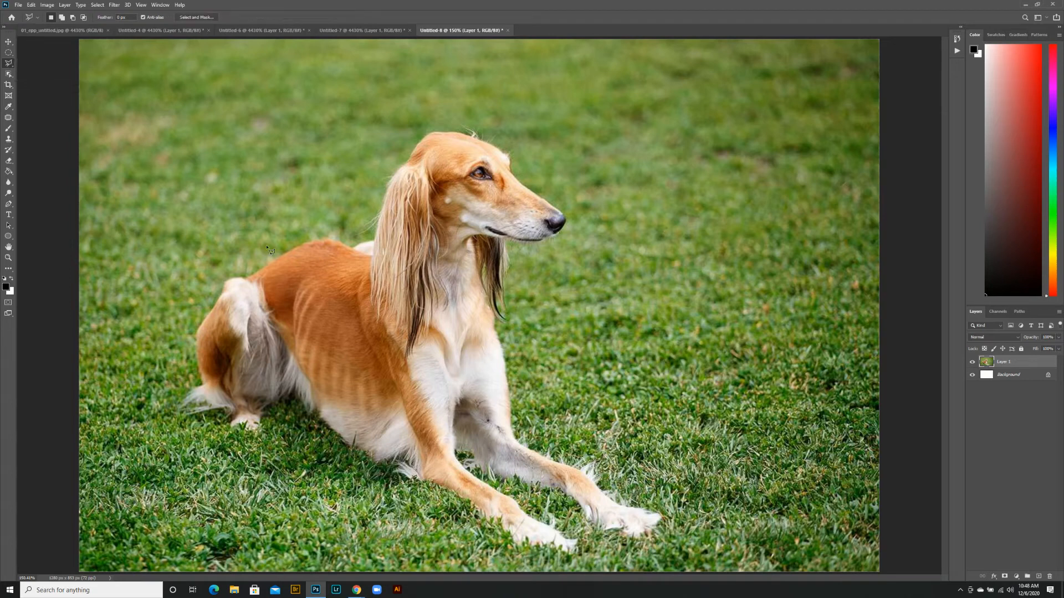
pyautogui.click(267, 247)
pyautogui.click(358, 428)
pyautogui.click(748, 124)
pyautogui.click(501, 159)
pyautogui.click(380, 465)
pyautogui.click(521, 565)
pyautogui.click(511, 250)
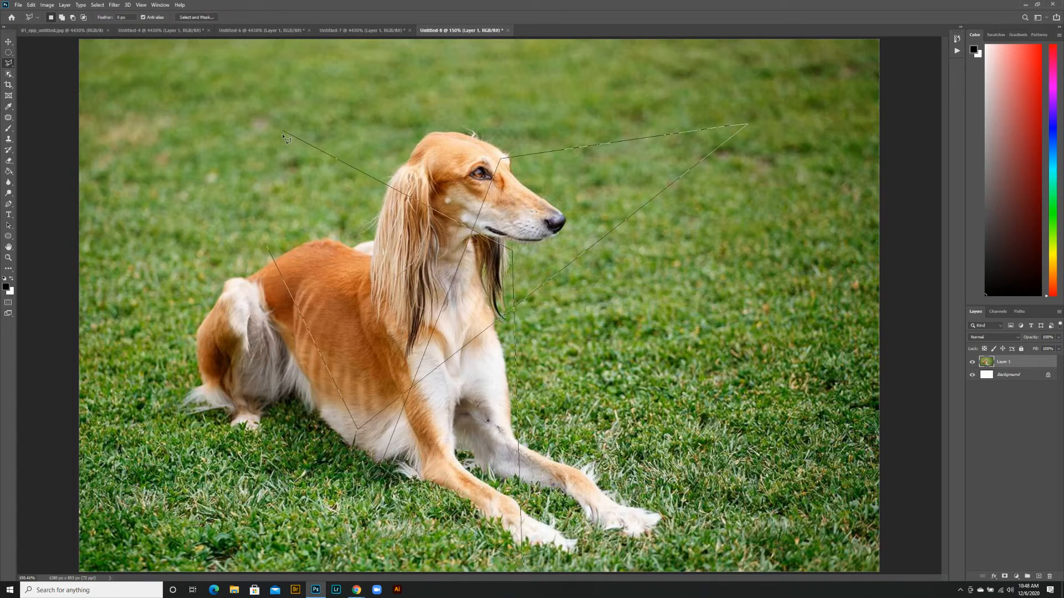
pyautogui.click(278, 135)
pyautogui.click(212, 321)
pyautogui.click(171, 184)
pyautogui.click(101, 212)
pyautogui.click(288, 151)
pyautogui.click(480, 300)
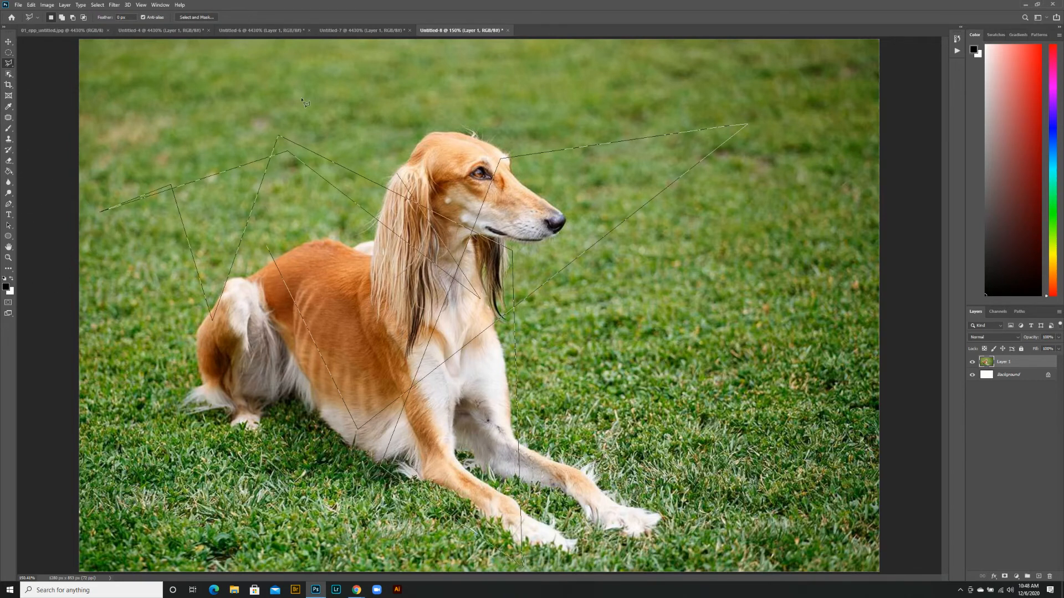
pyautogui.press('Escape')
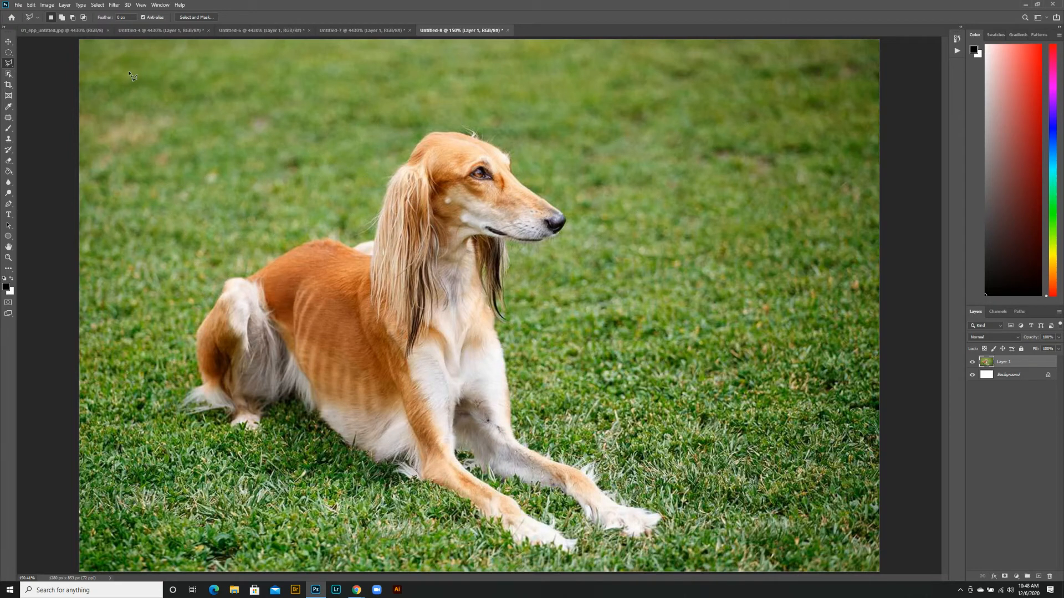
# Select the dog automatically by framing its whole body with the Object Selection tool in Rectangle mode
pyautogui.click(10, 75)
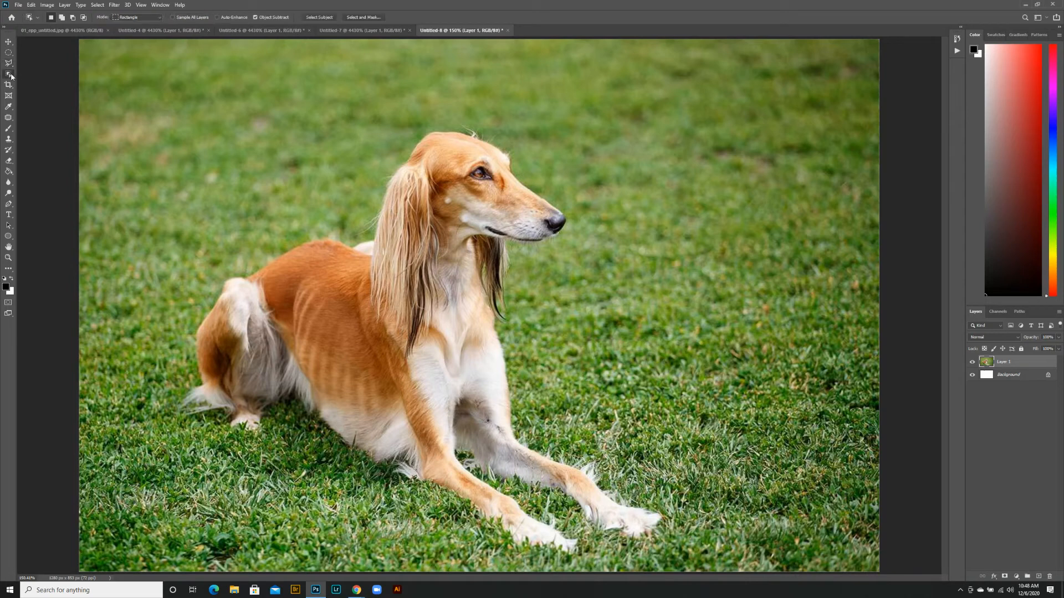
pyautogui.moveTo(163, 82); pyautogui.dragTo(689, 571)
# Look through the open documents Untitled-7, Untitled-6 and Untitled-4, fitting each image to the screen
pyautogui.click(363, 29)
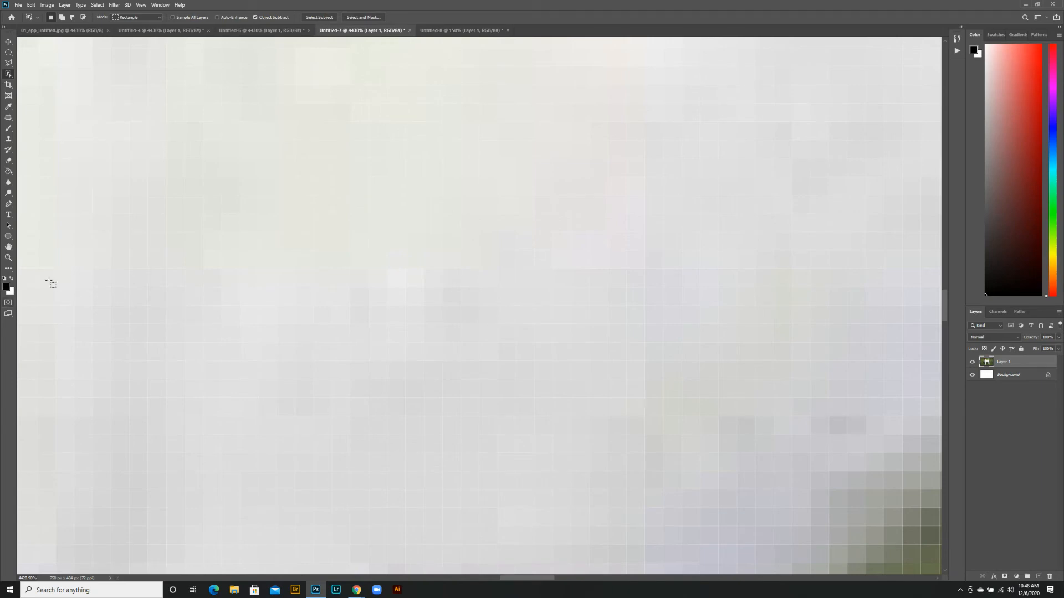
pyautogui.click(9, 257)
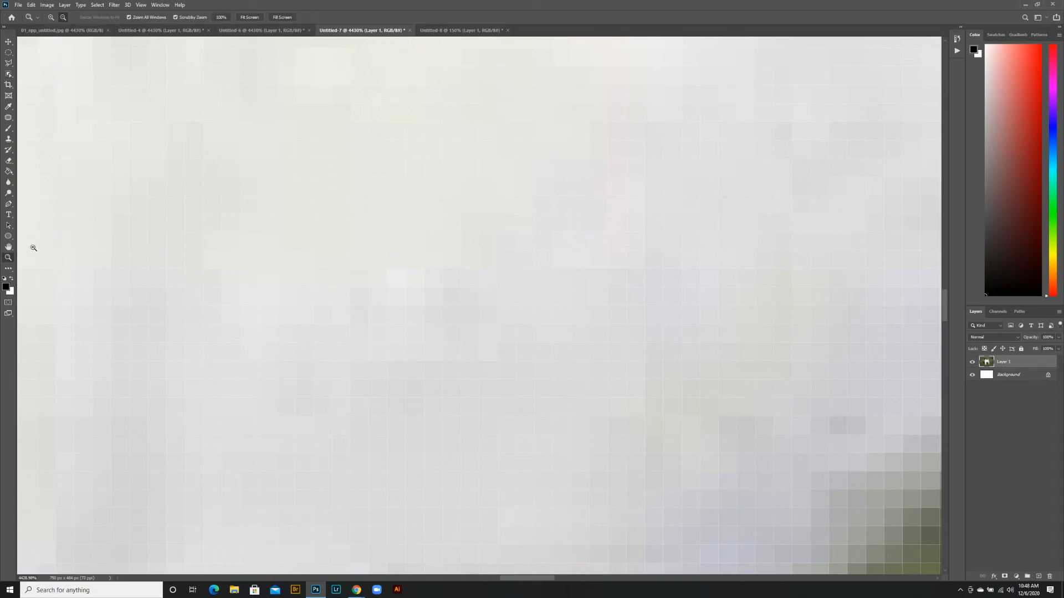
pyautogui.click(249, 17)
pyautogui.click(256, 30)
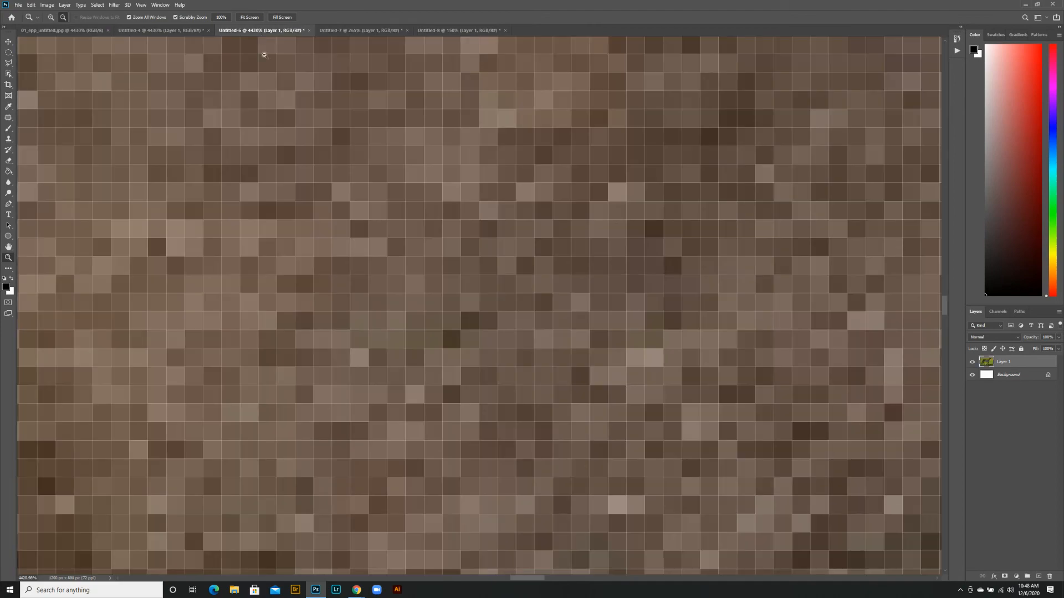
pyautogui.keyDown('alt'); pyautogui.click(275, 120); pyautogui.keyUp('alt')
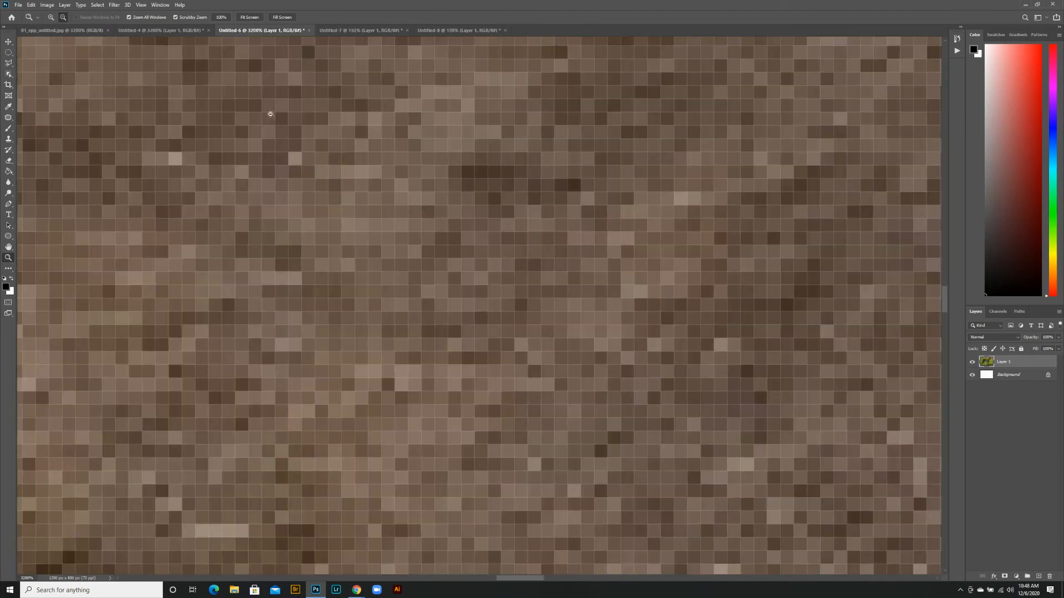
pyautogui.click(250, 17)
pyautogui.click(176, 31)
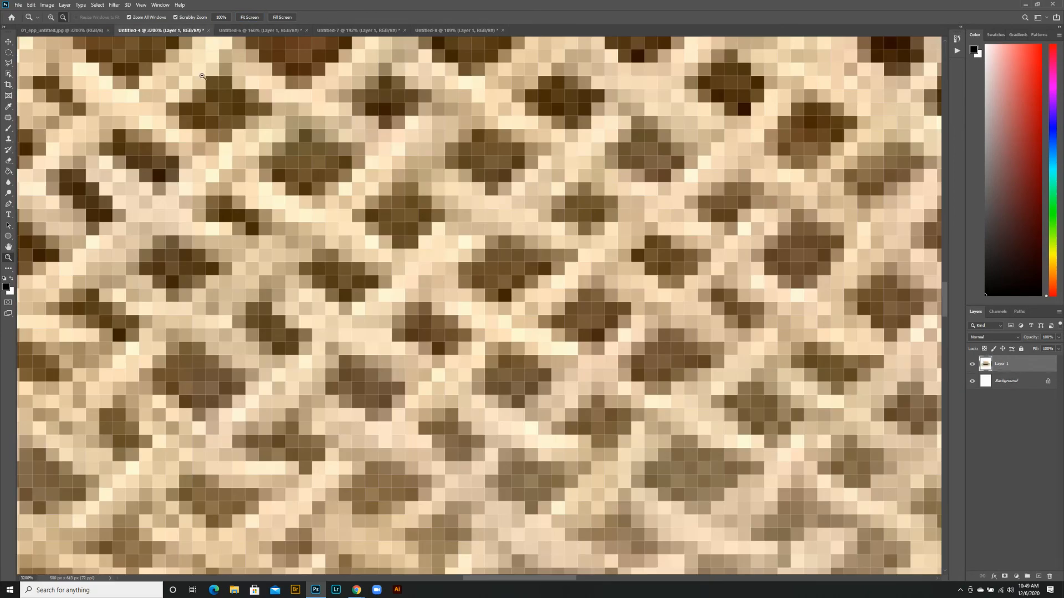
pyautogui.keyDown('alt'); pyautogui.click(386, 337); pyautogui.keyUp('alt')
pyautogui.click(250, 18)
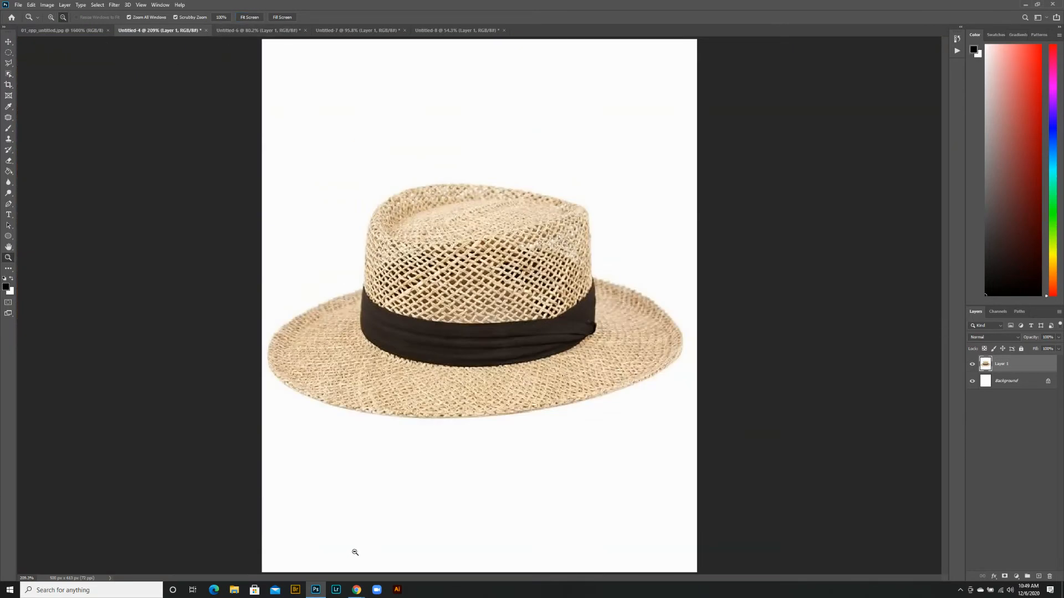
# Switch to Chrome, close the screen recordings page, and copy the enlarged forest image from the jungle image search
pyautogui.moveTo(357, 591)
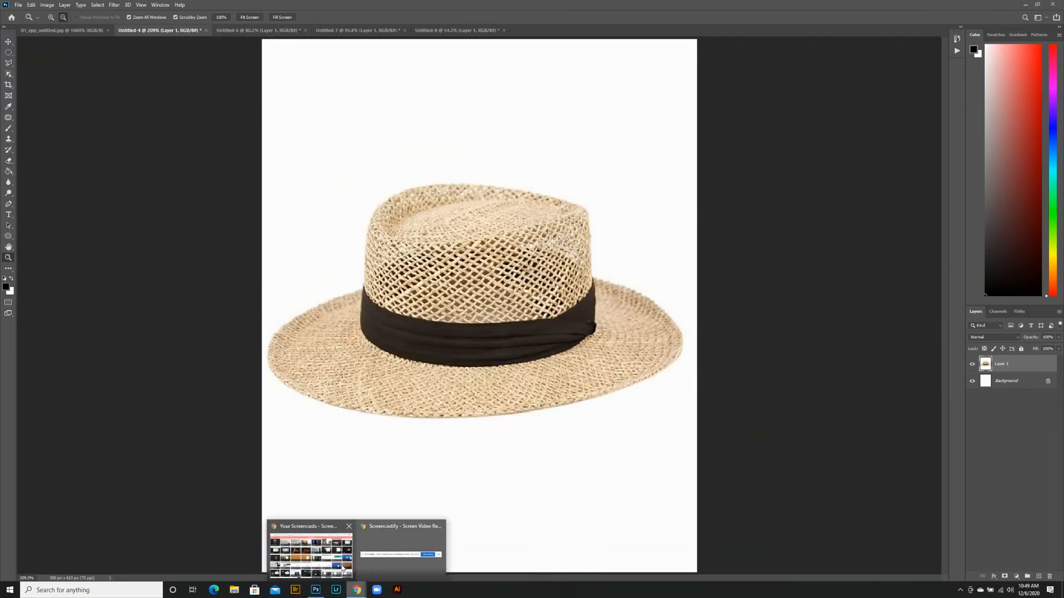
pyautogui.click(328, 566)
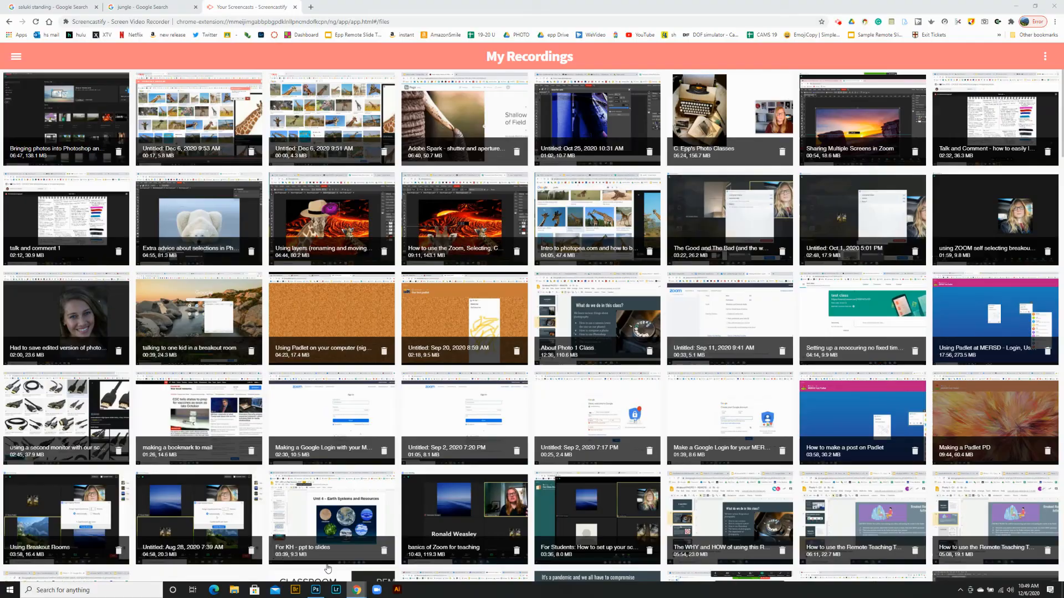
pyautogui.click(295, 7)
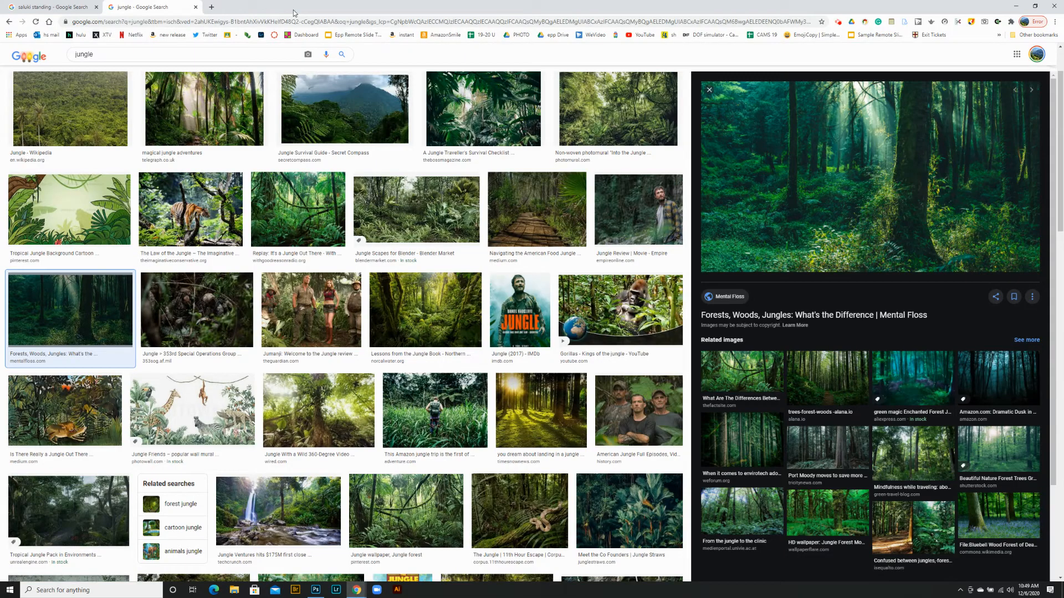
pyautogui.rightClick(808, 160)
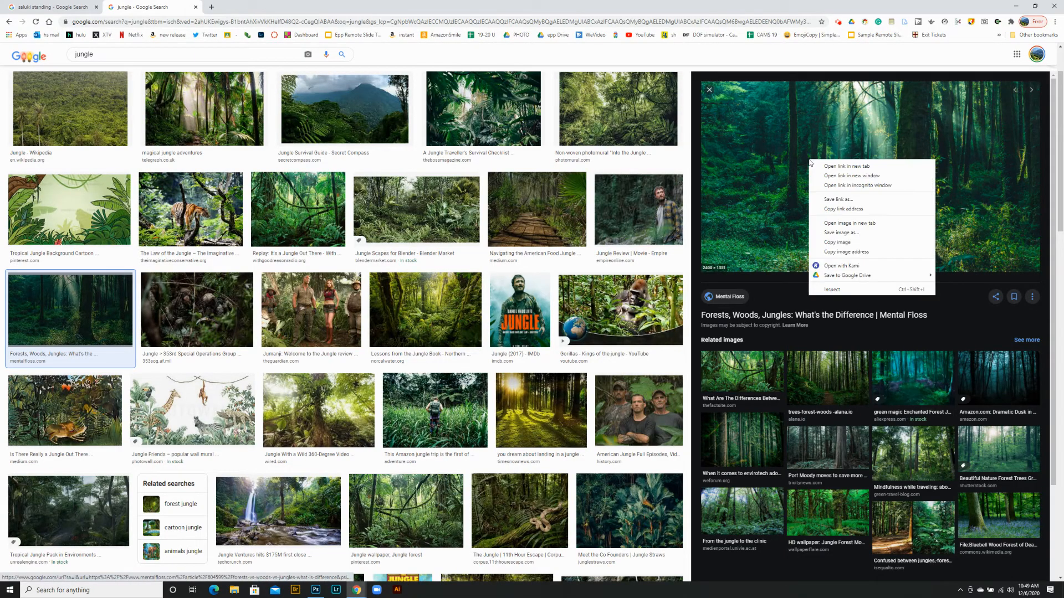
pyautogui.click(846, 245)
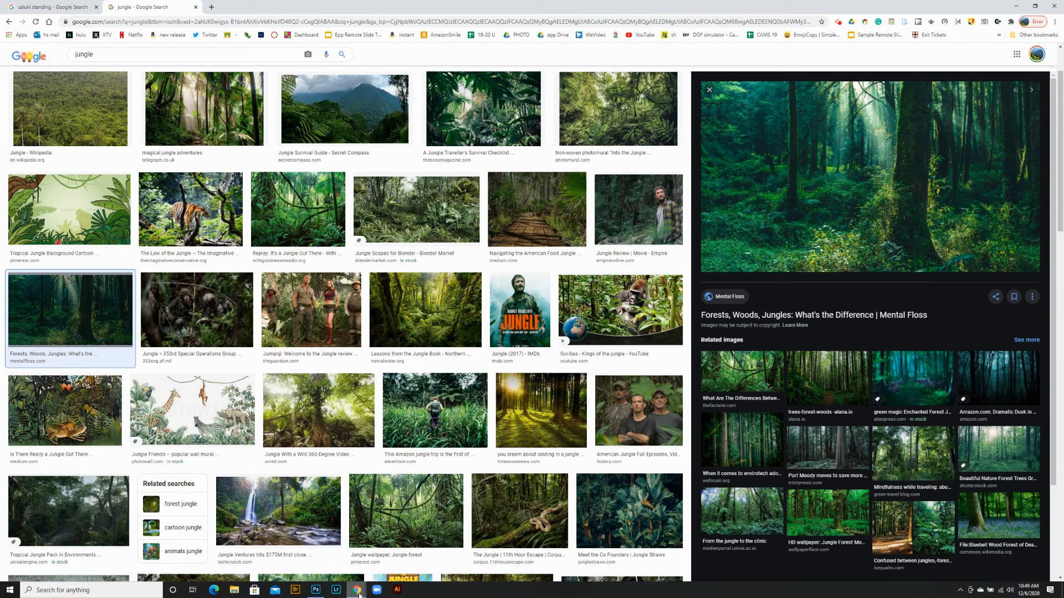
# Switch to Photoshop, create a white 2400 x 1351 px document from the Clipboard preset at 72 ppi, and paste the forest image into it
pyautogui.click(316, 592)
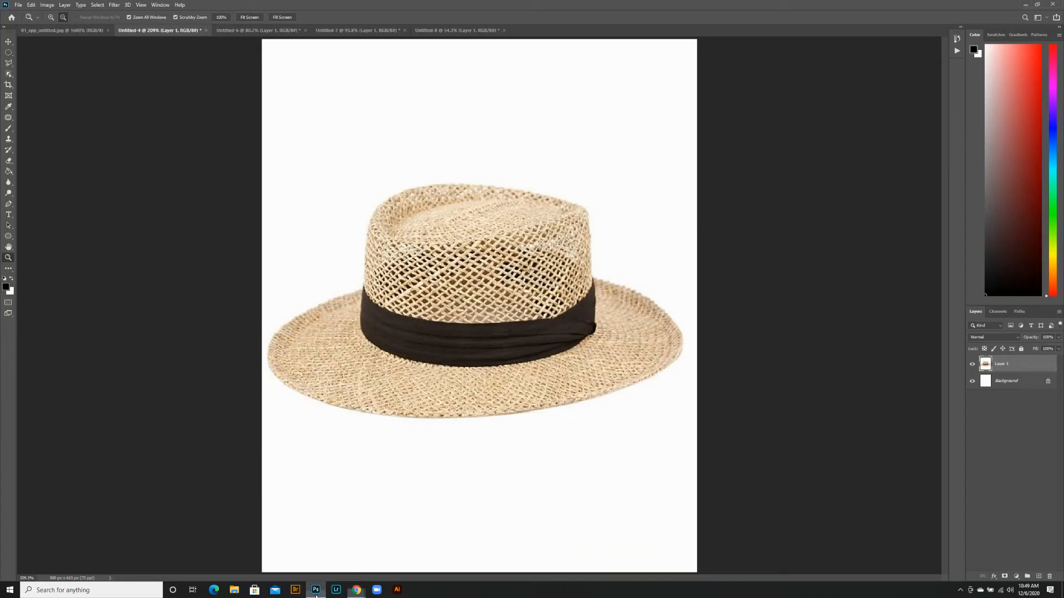
pyautogui.click(18, 5)
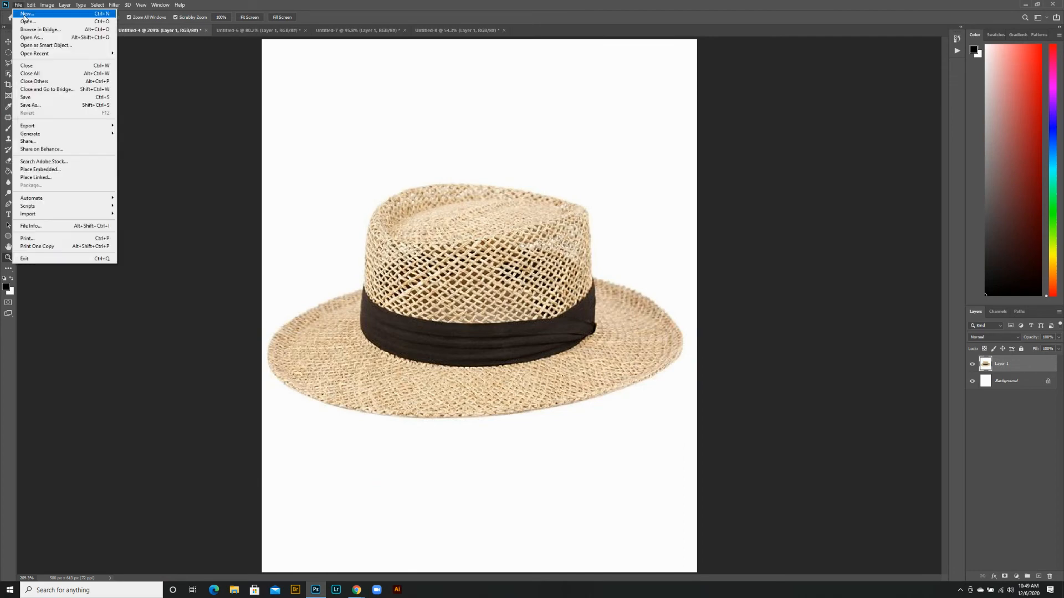
pyautogui.click(24, 14)
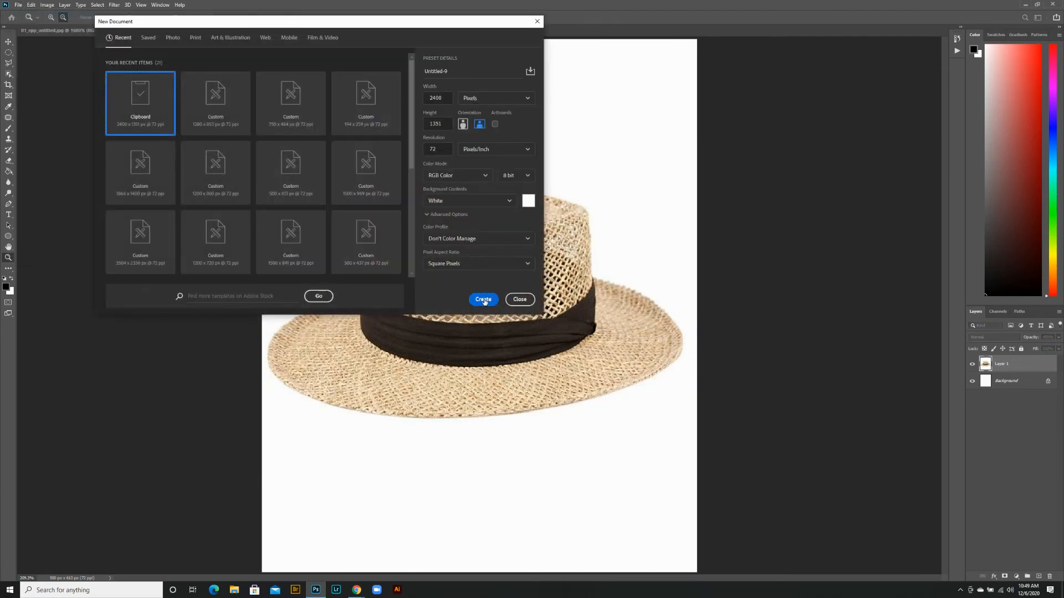
pyautogui.click(483, 300)
pyautogui.click(32, 5)
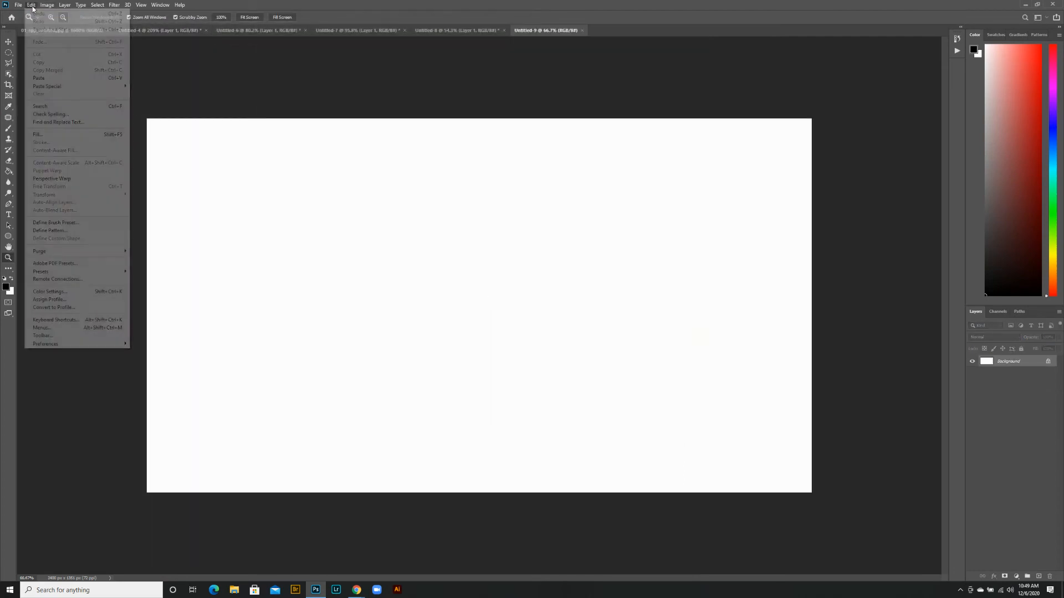
pyautogui.click(70, 76)
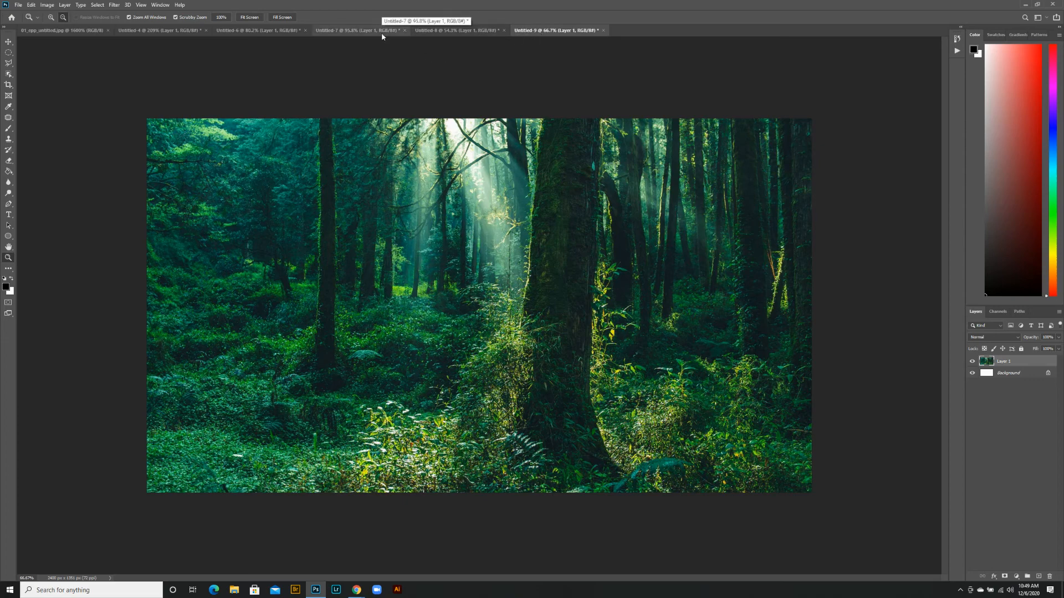
# Copy the selected dog from the grass photo into the forest document and move it to the undergrowth in the image's lower left
pyautogui.click(428, 32)
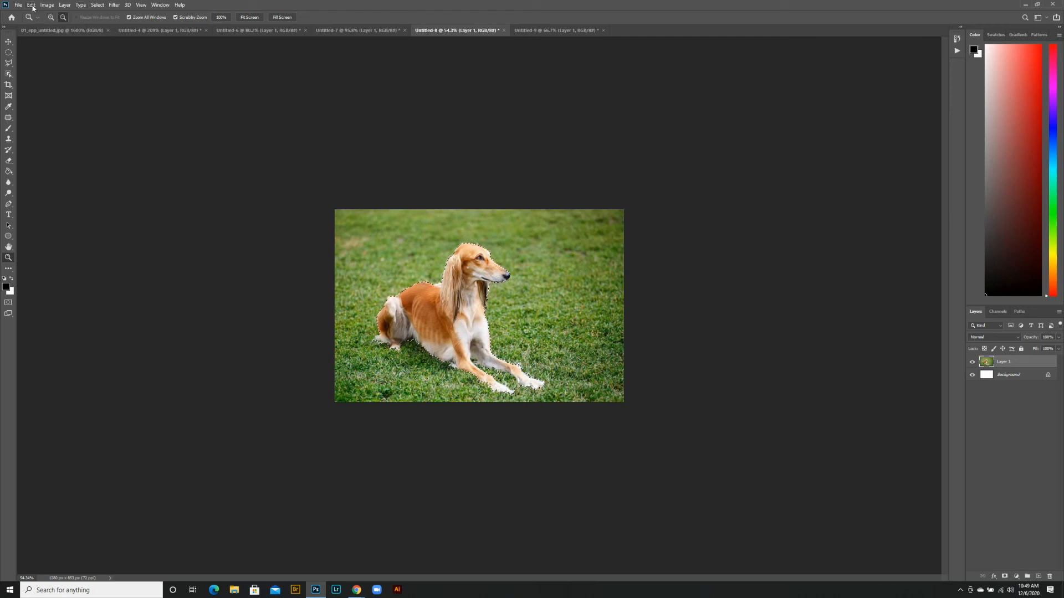
pyautogui.click(32, 5)
pyautogui.click(48, 62)
pyautogui.click(557, 30)
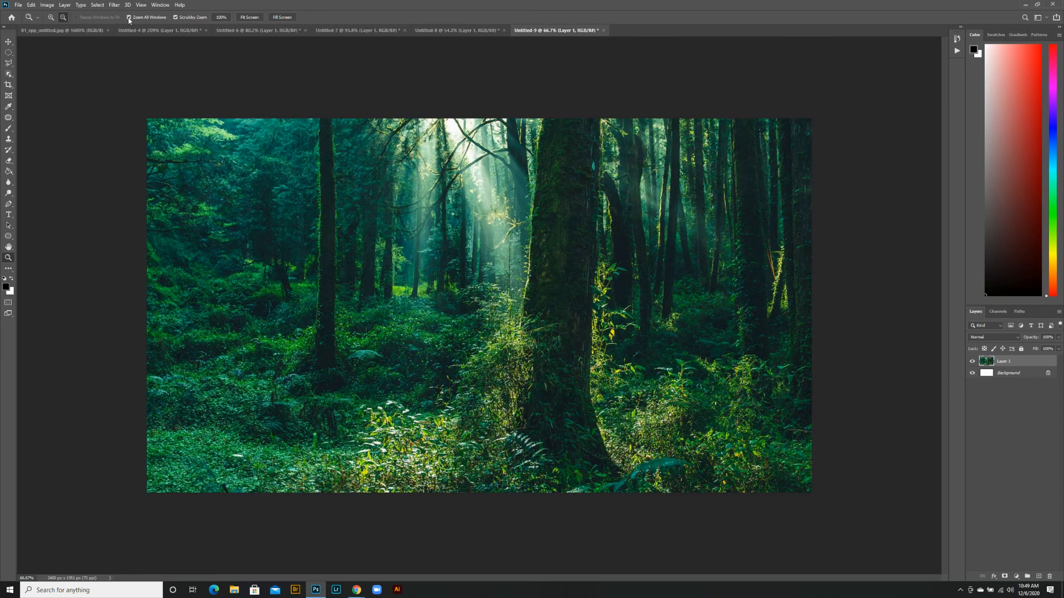
pyautogui.click(32, 6)
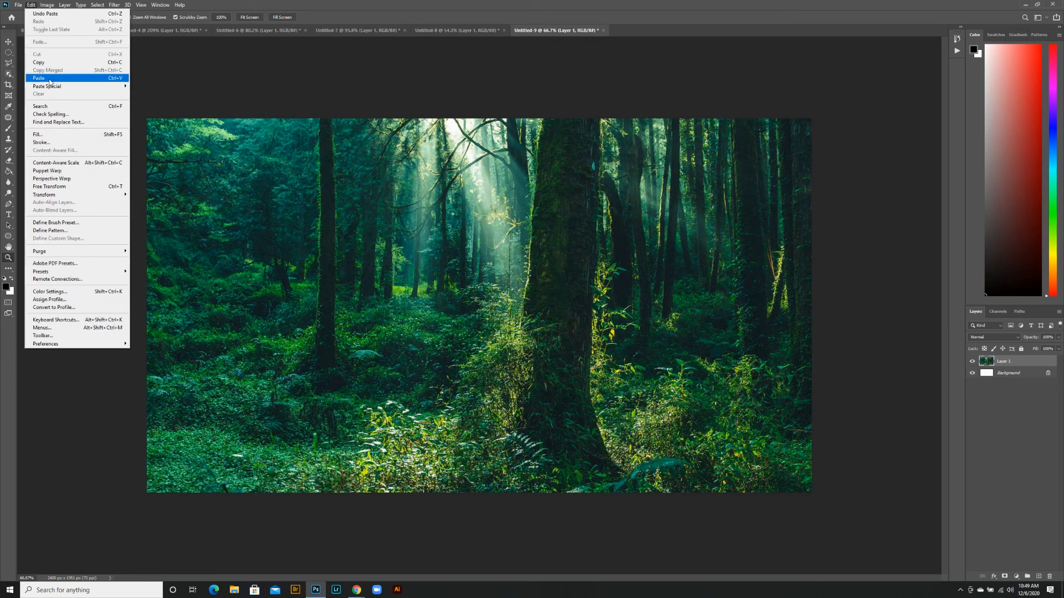
pyautogui.click(49, 78)
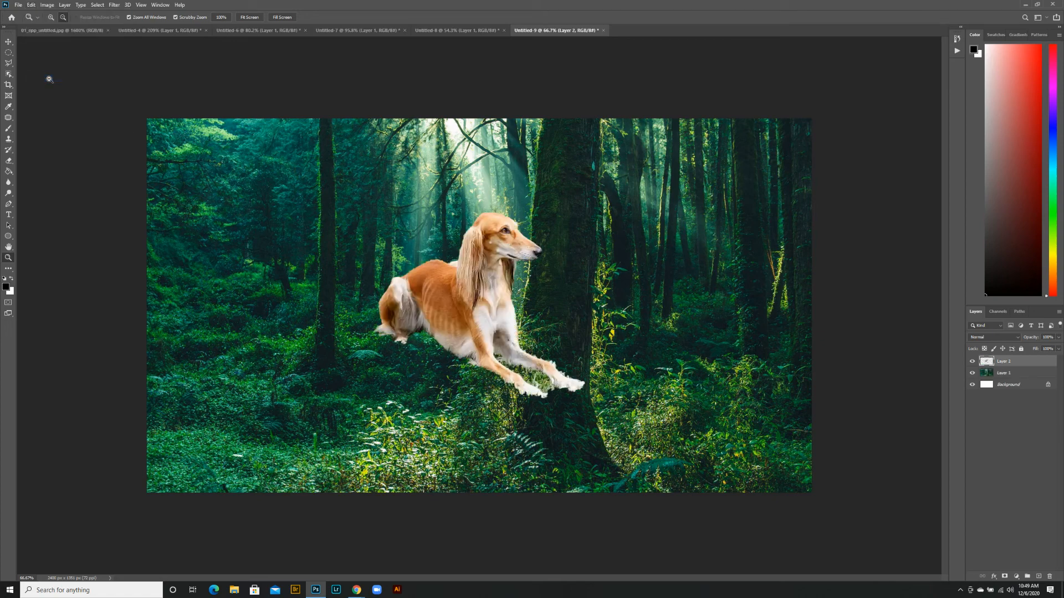
pyautogui.click(9, 42)
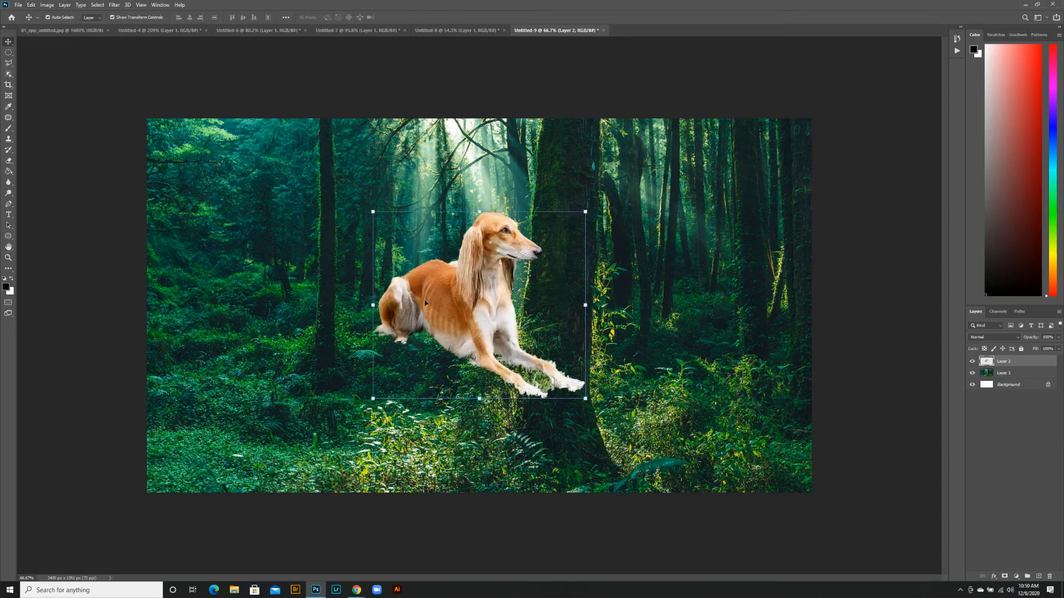
pyautogui.moveTo(426, 302); pyautogui.dragTo(253, 384)
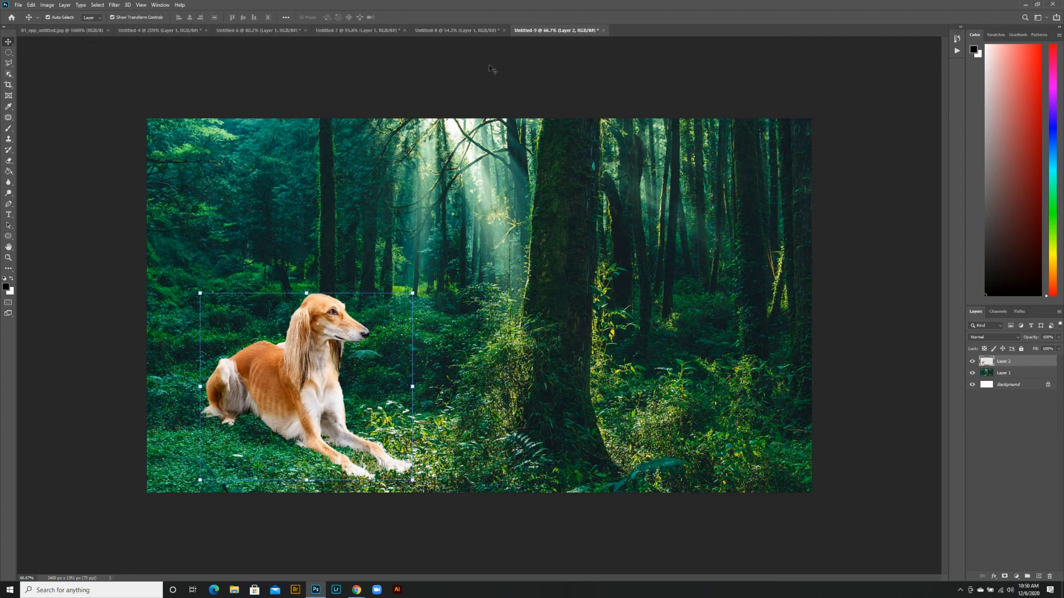
# Transfer a second copy of the selected dog from the grass photo into the forest document and place it in front of the large tree trunk
pyautogui.click(458, 30)
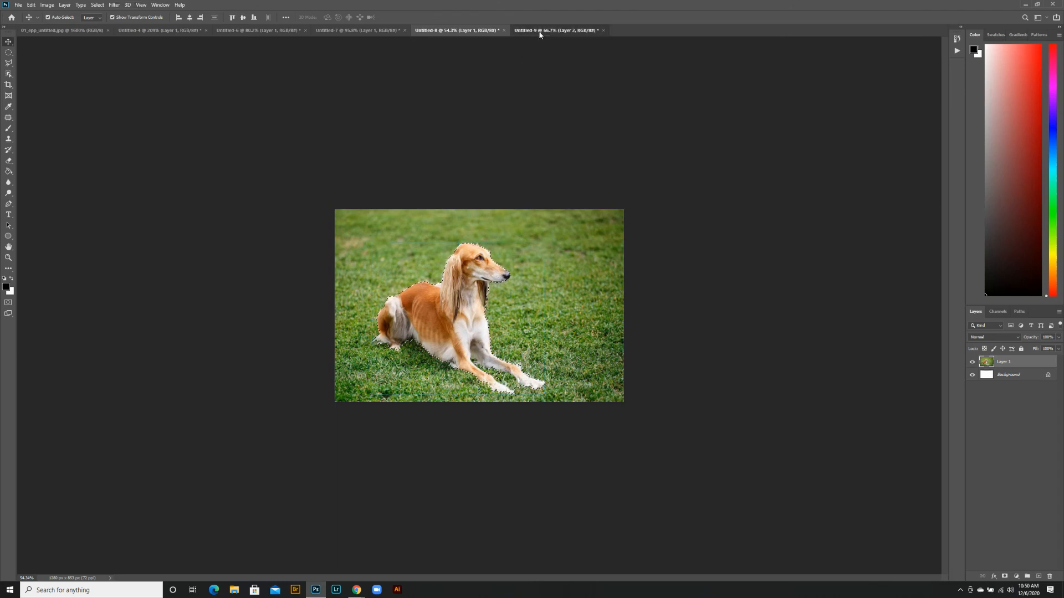
pyautogui.moveTo(540, 31); pyautogui.dragTo(586, 330)
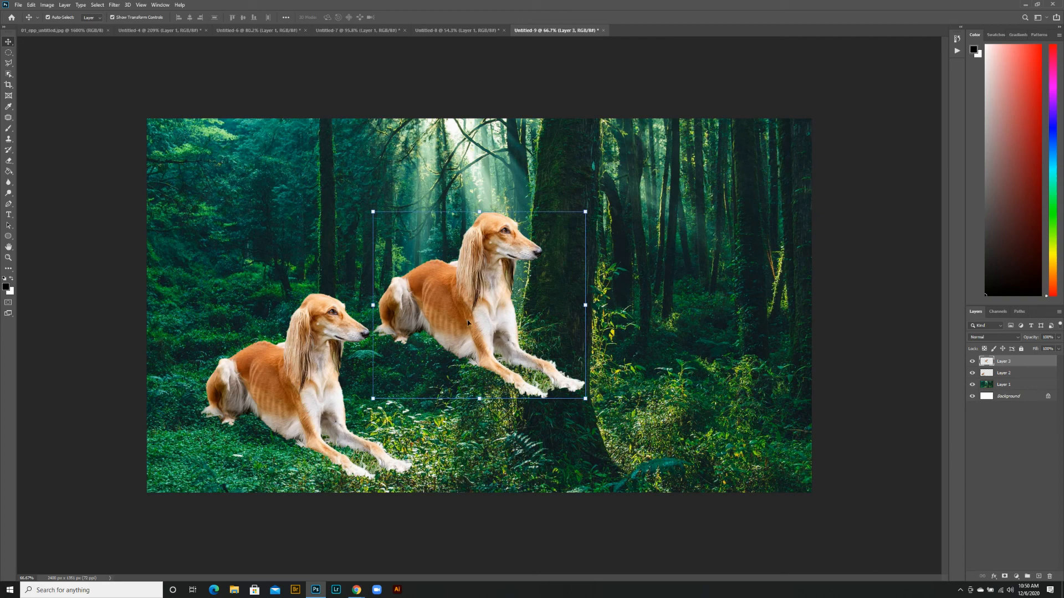
pyautogui.moveTo(468, 322); pyautogui.dragTo(617, 398)
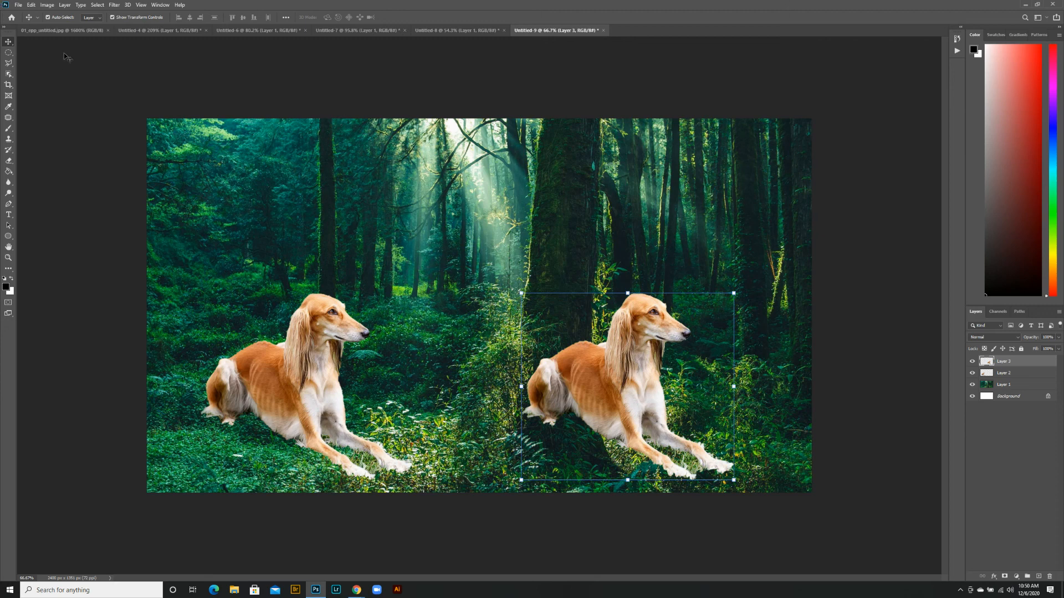
# Activate the Object Selection tool in the forest document
pyautogui.click(9, 75)
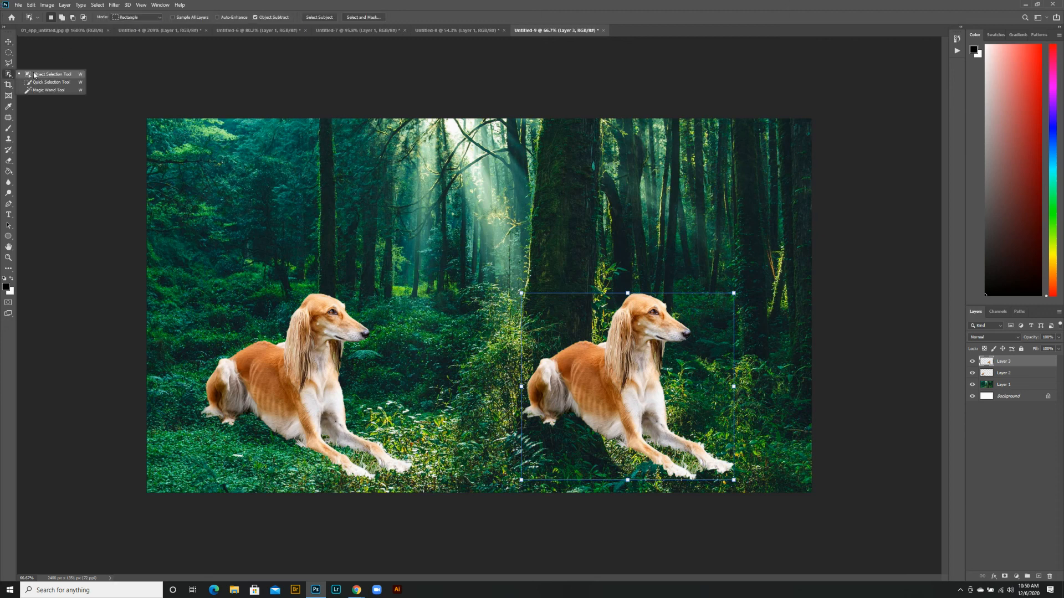
pyautogui.click(34, 75)
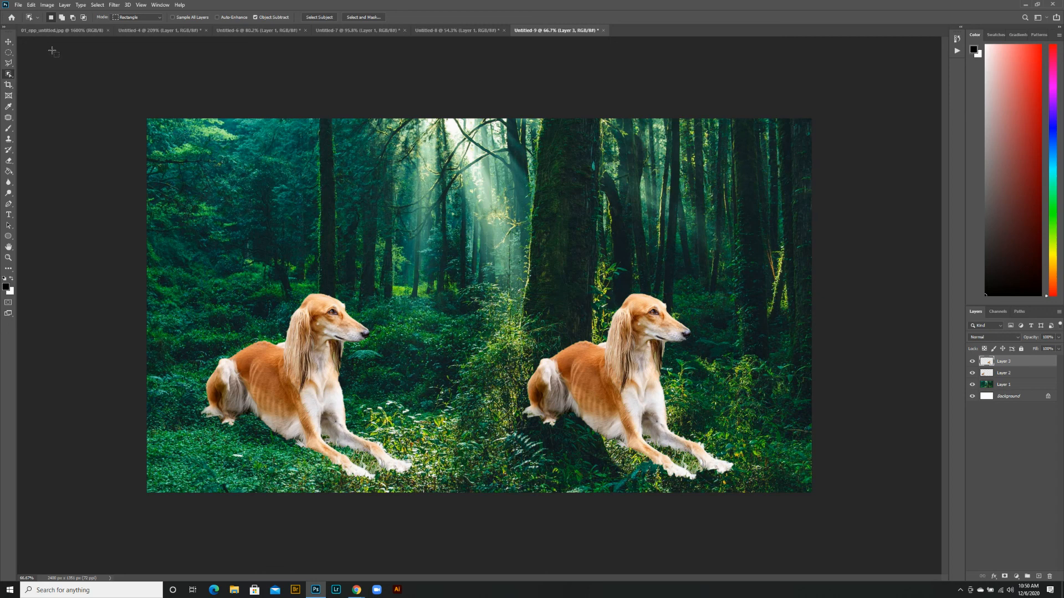